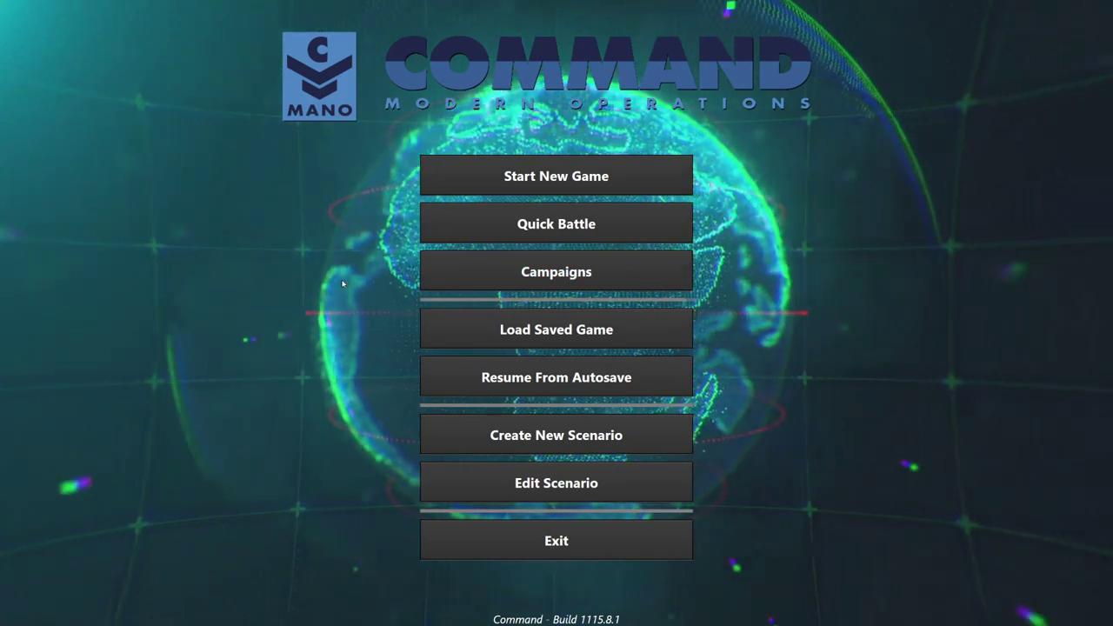
Create a new blank scenario from the main menu
left_click(549, 436)
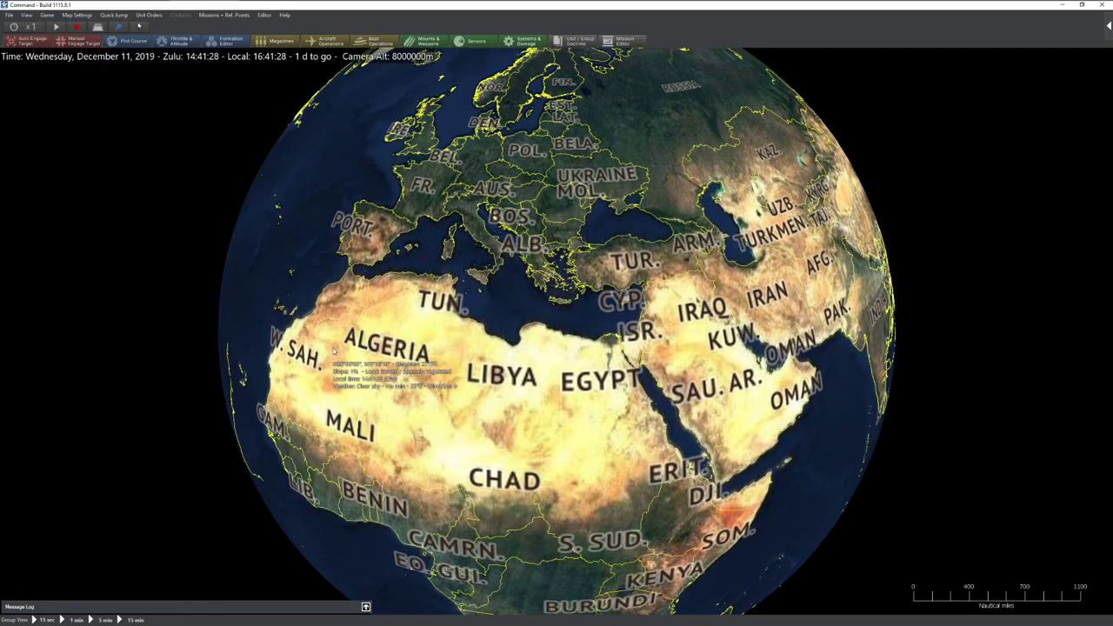
Rotate and zoom the globe onto the Pacific coast at the Colombia–Ecuador Andes border
left_click_drag(641, 207, 366, 368)
scroll(367, 370, "down", 2)
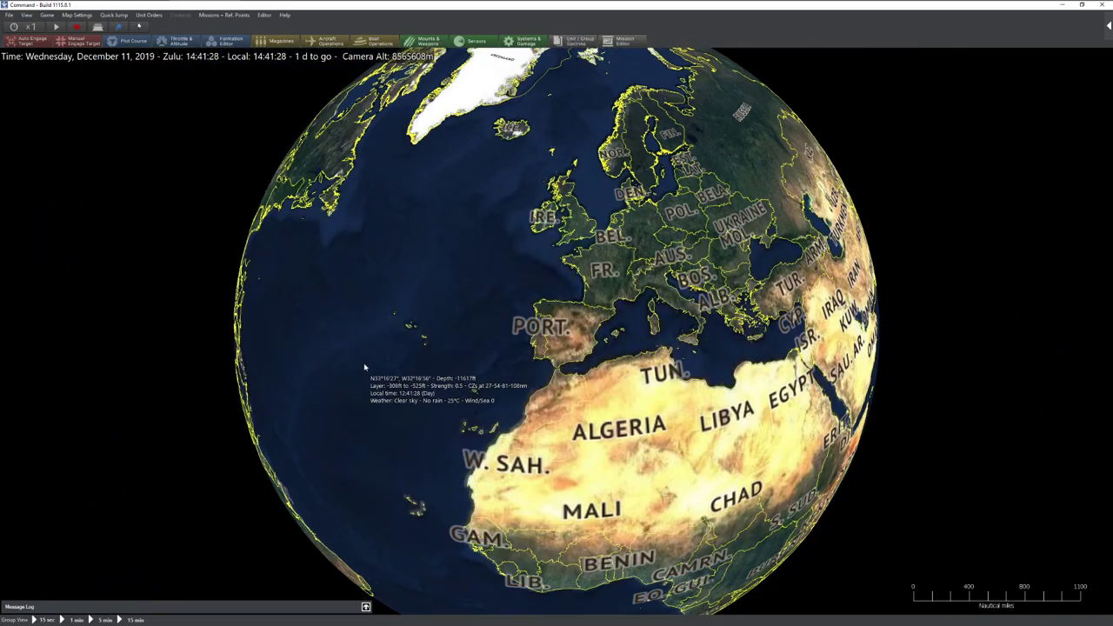
left_click_drag(699, 301, 476, 300)
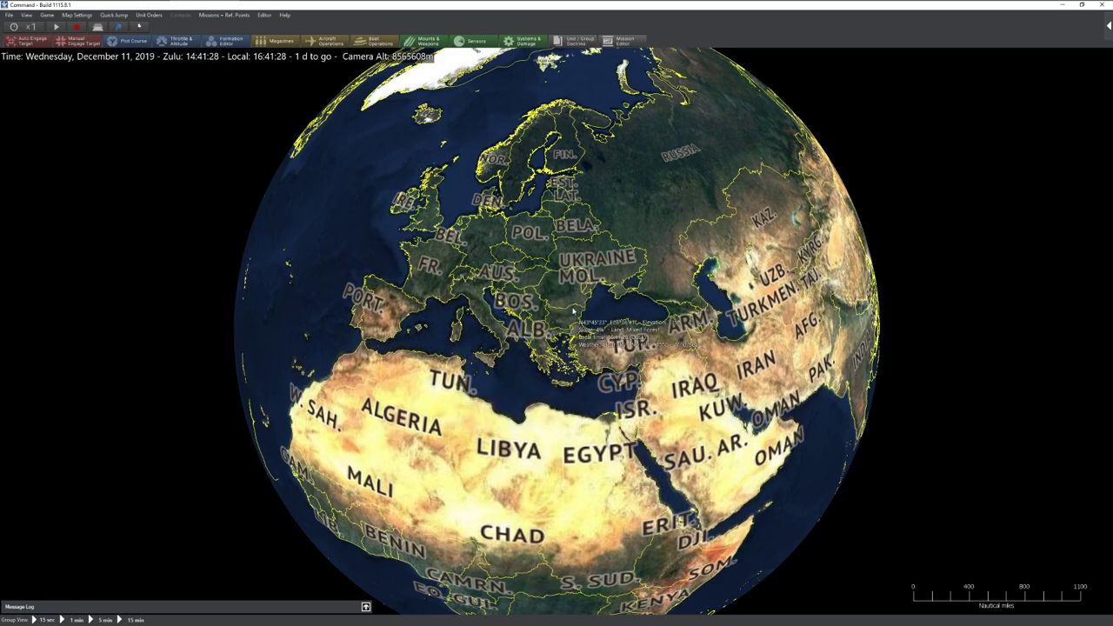
left_click_drag(702, 265, 569, 318)
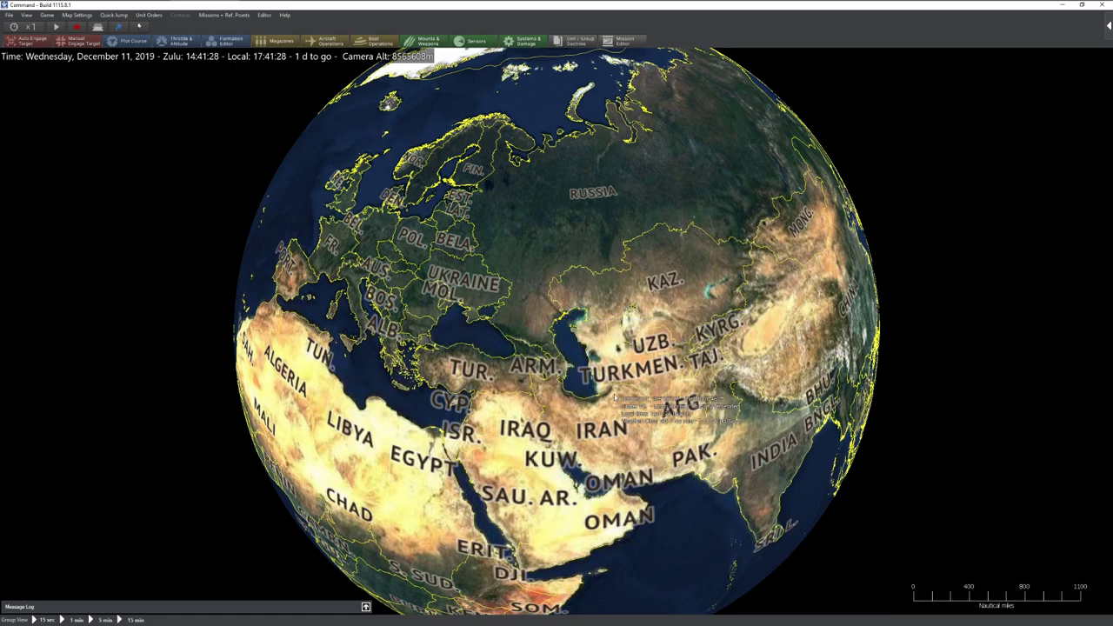
left_click_drag(548, 329, 646, 417)
scroll(570, 367, "down", 10)
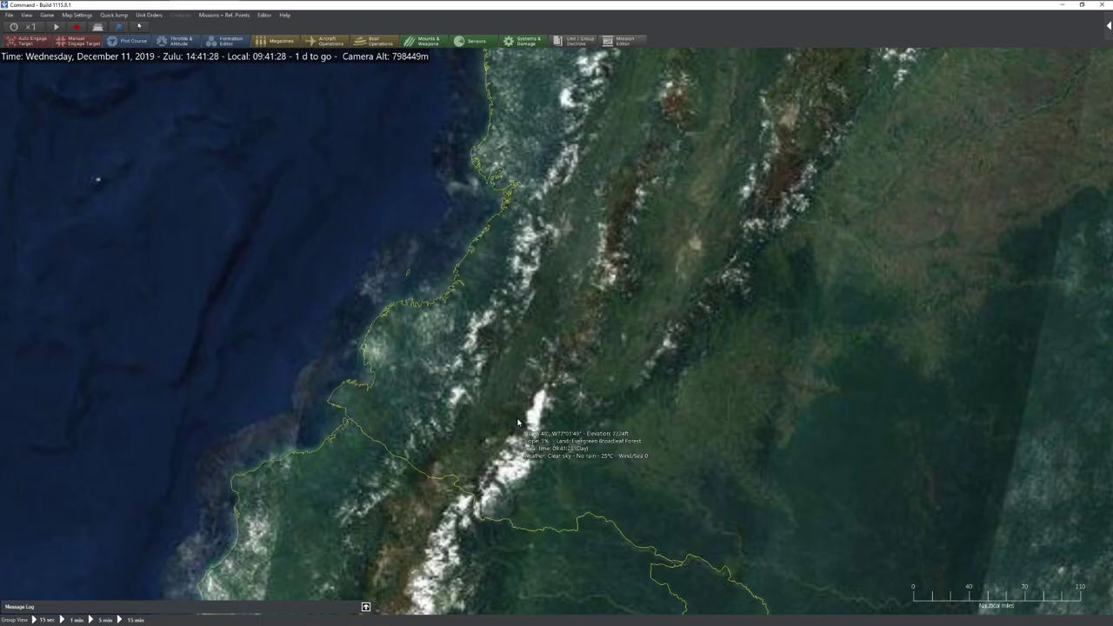
left_click_drag(518, 423, 588, 300)
scroll(687, 231, "down", 3)
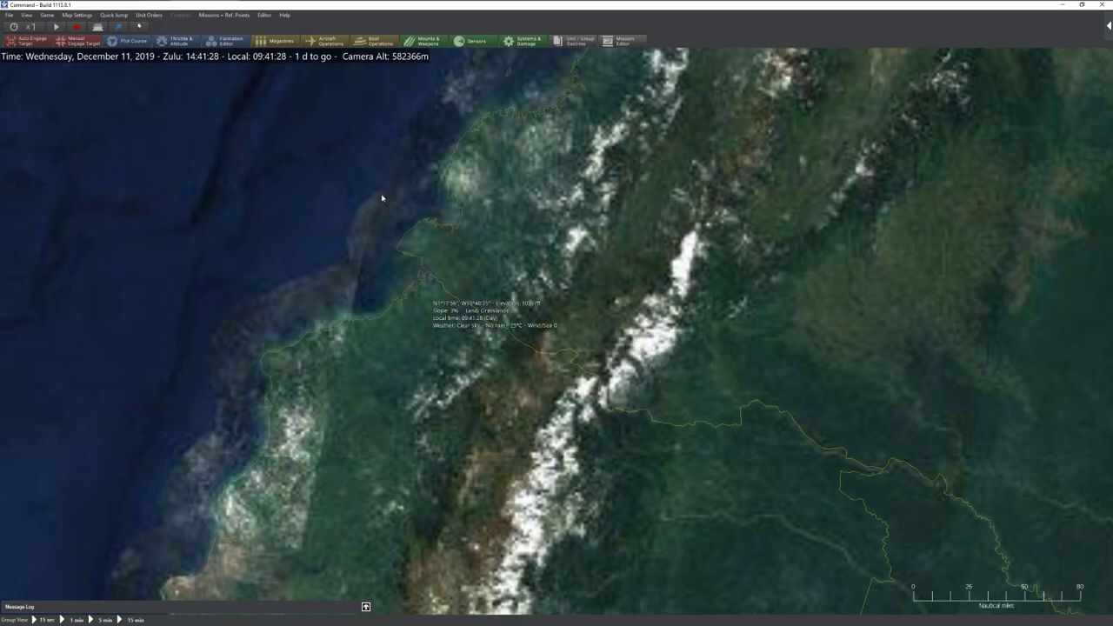
Switch the scenario to the latest DB3000 database and open the Add / Edit Sides editor
left_click(264, 15)
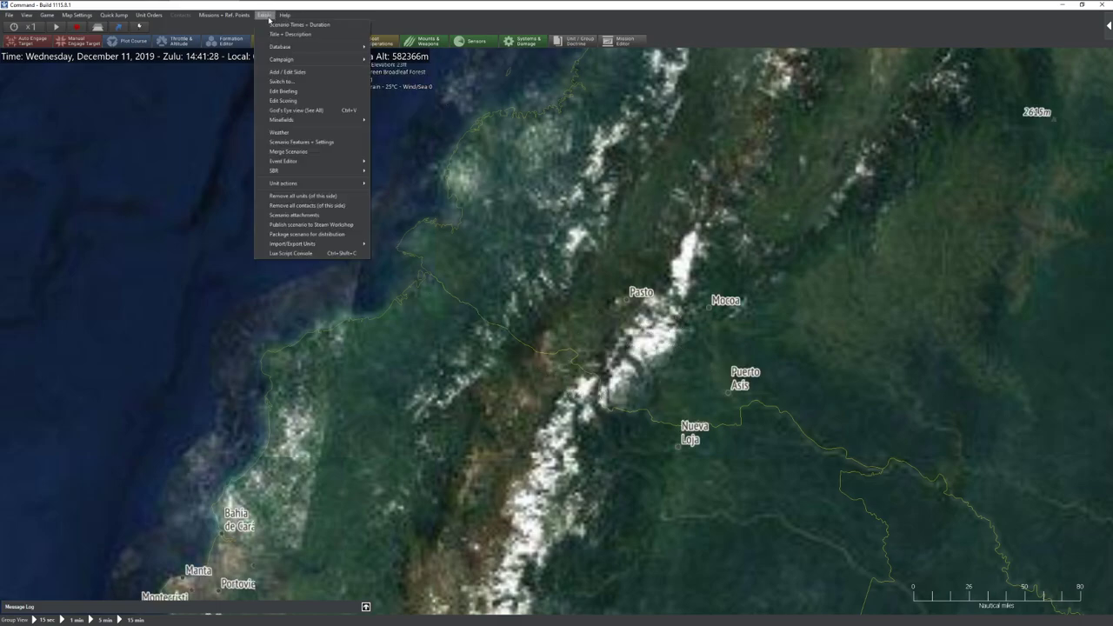
mouse_move(291, 49)
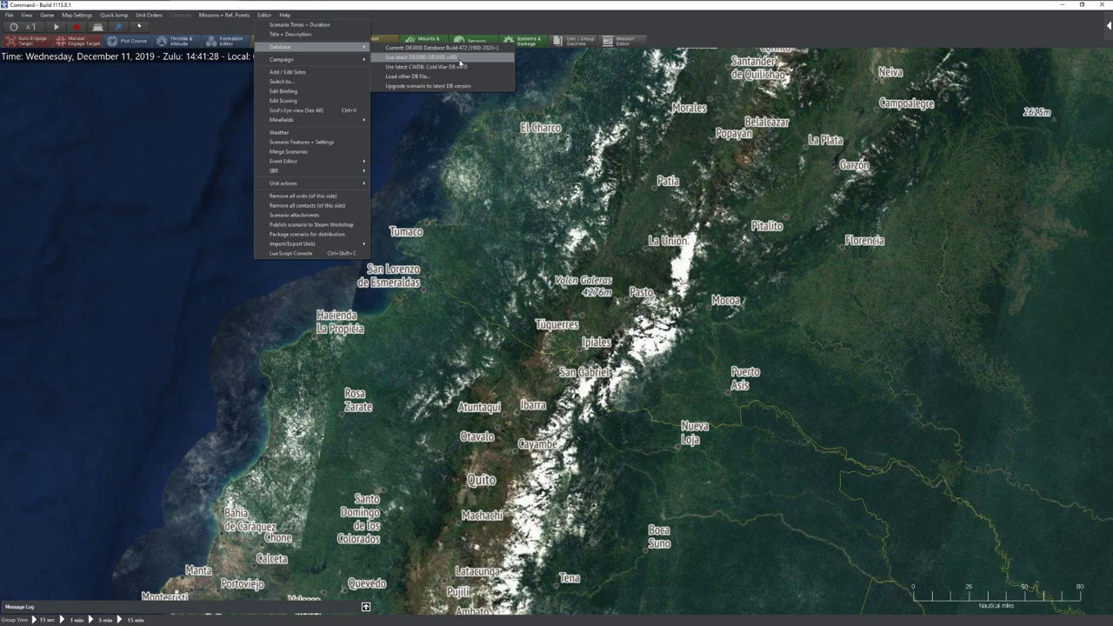
left_click(417, 59)
left_click(263, 15)
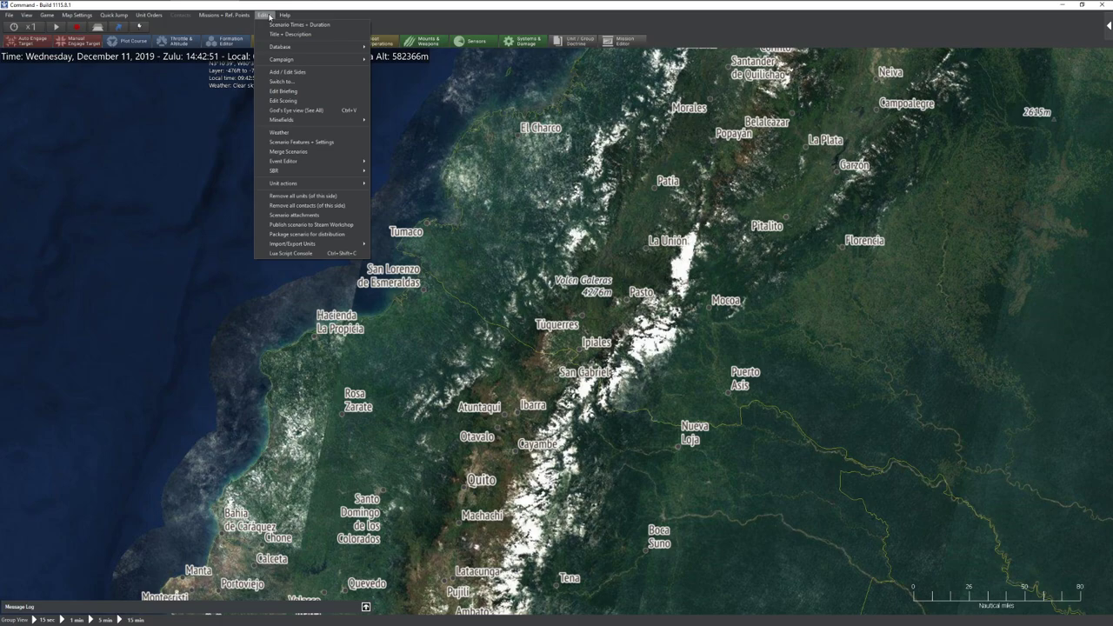
left_click(318, 72)
Add a side named ECUADOR and close the sides editor, returning to the map
left_click(602, 236)
type("ECUADOR")
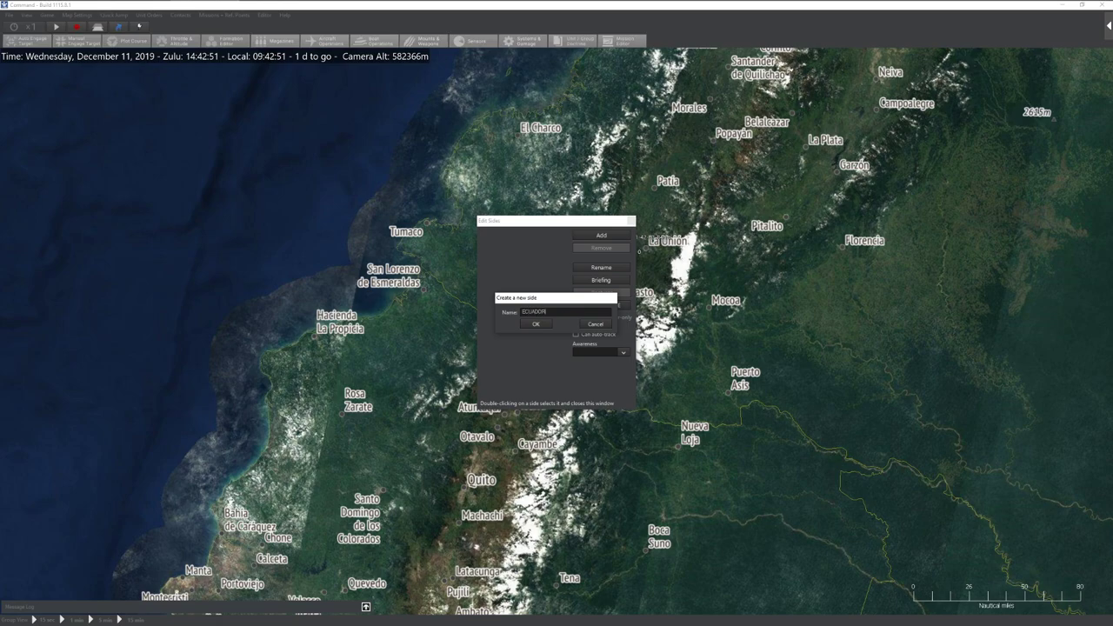
left_click(539, 324)
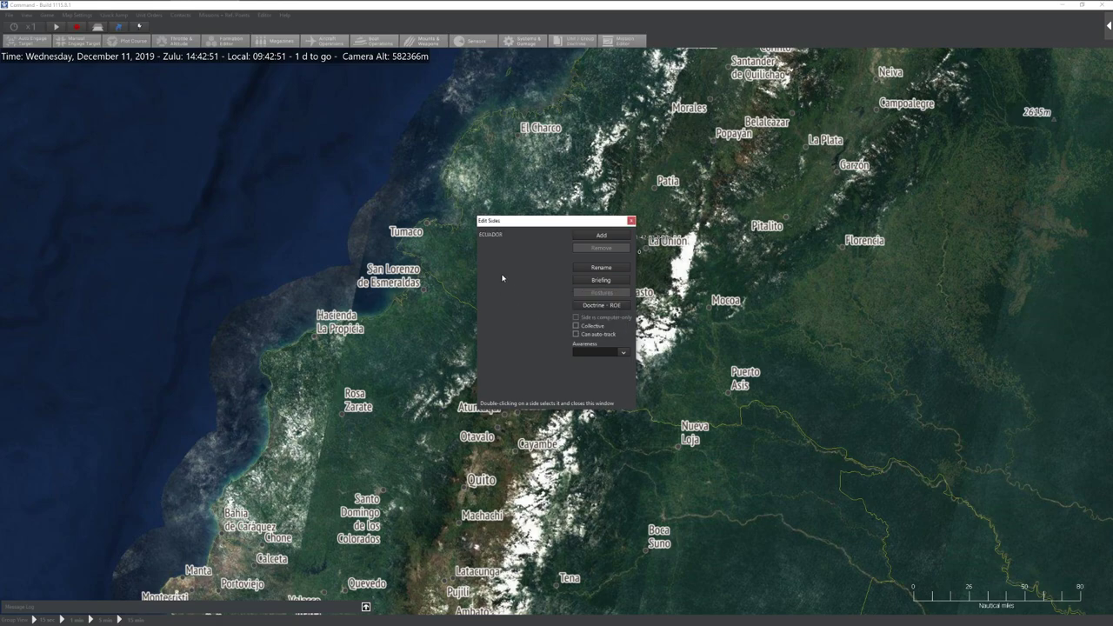
left_click_drag(547, 220, 238, 217)
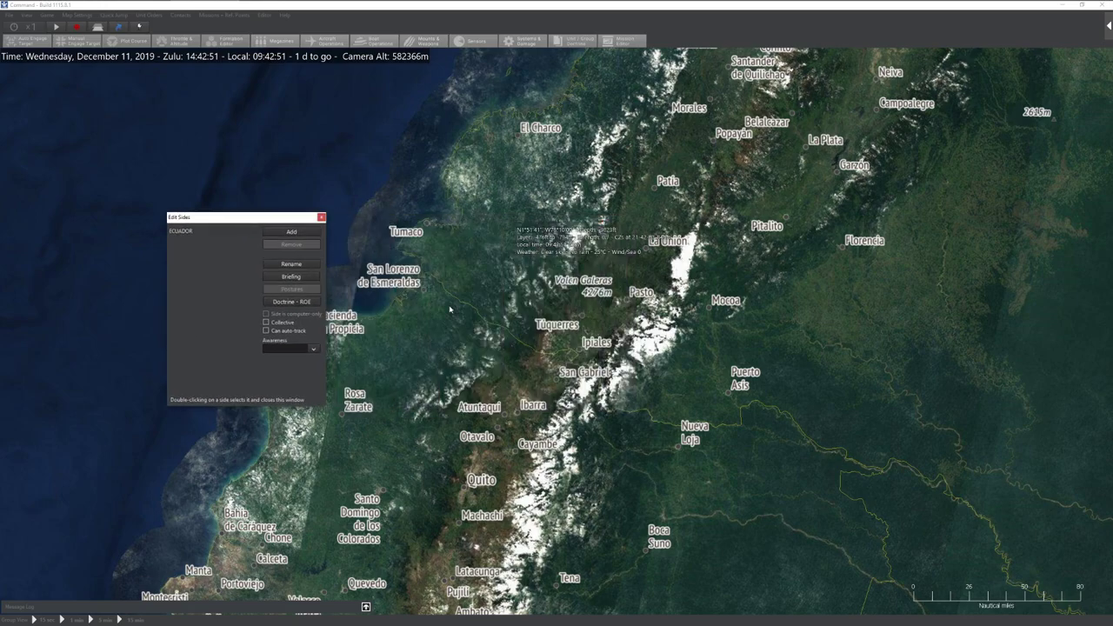
double_click(181, 231)
scroll(467, 271, "down", 8)
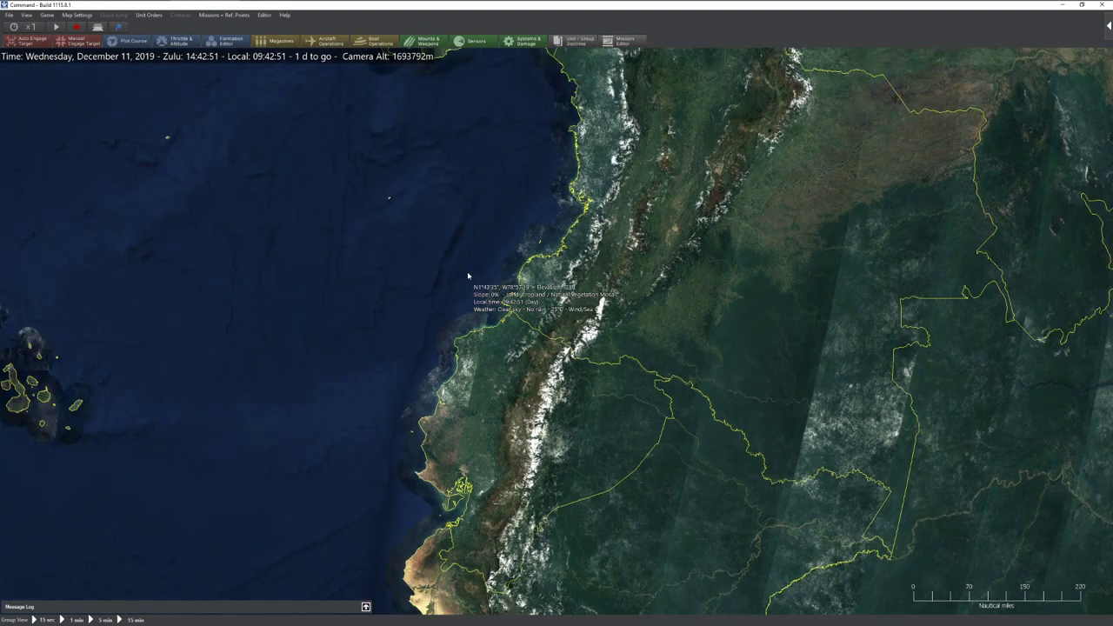
scroll(526, 339, "up", 5)
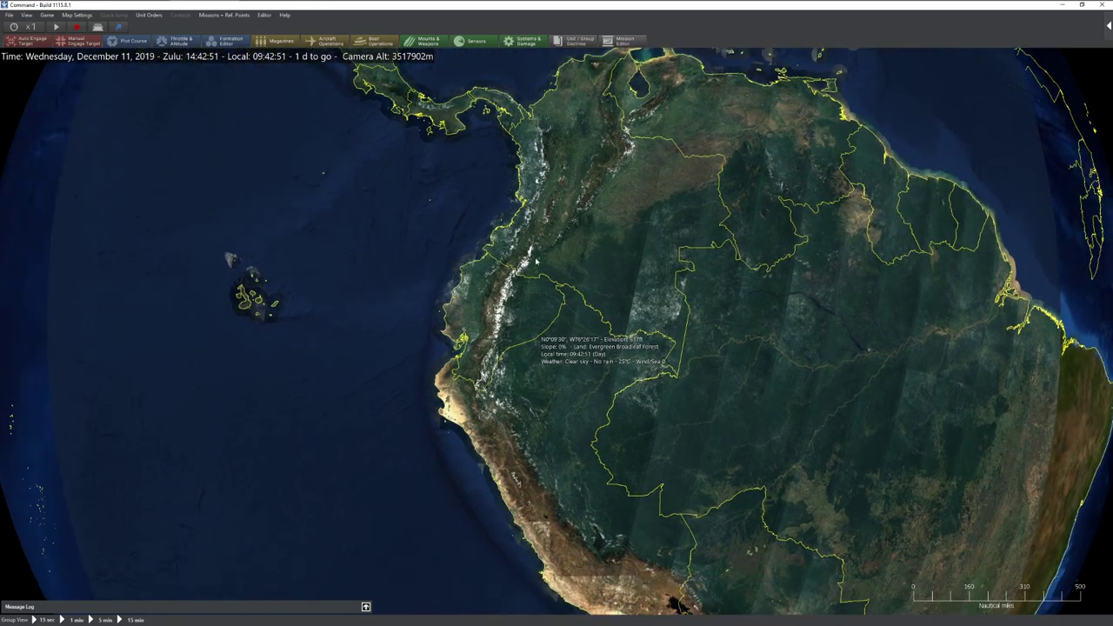
scroll(487, 335, "up", 6)
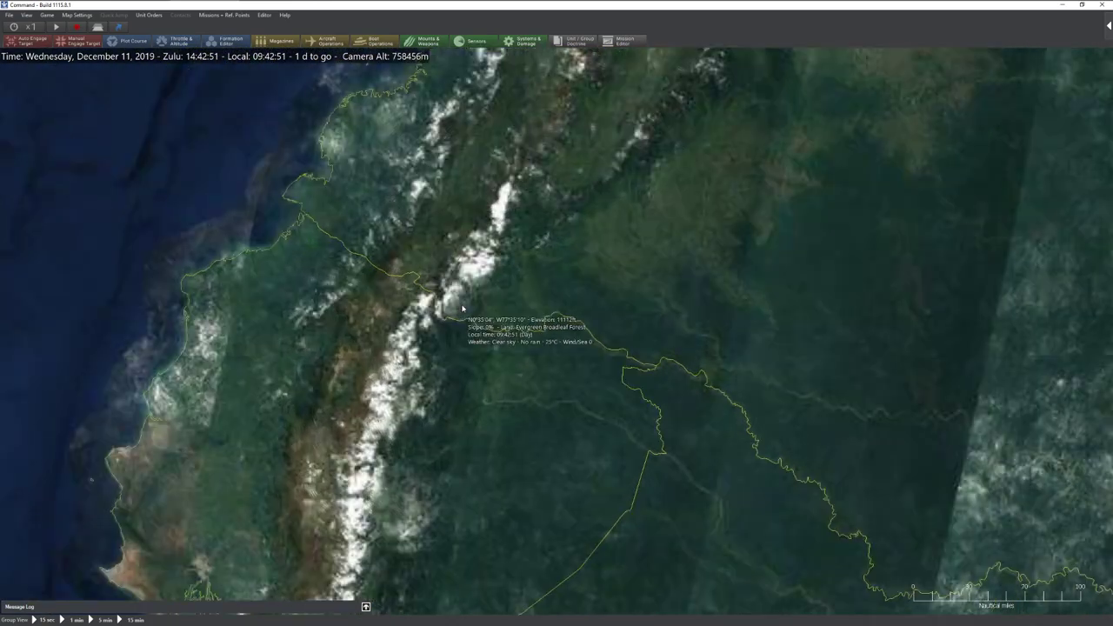
Add a second side named COLUMBIA and select it in the sides list
left_click(265, 15)
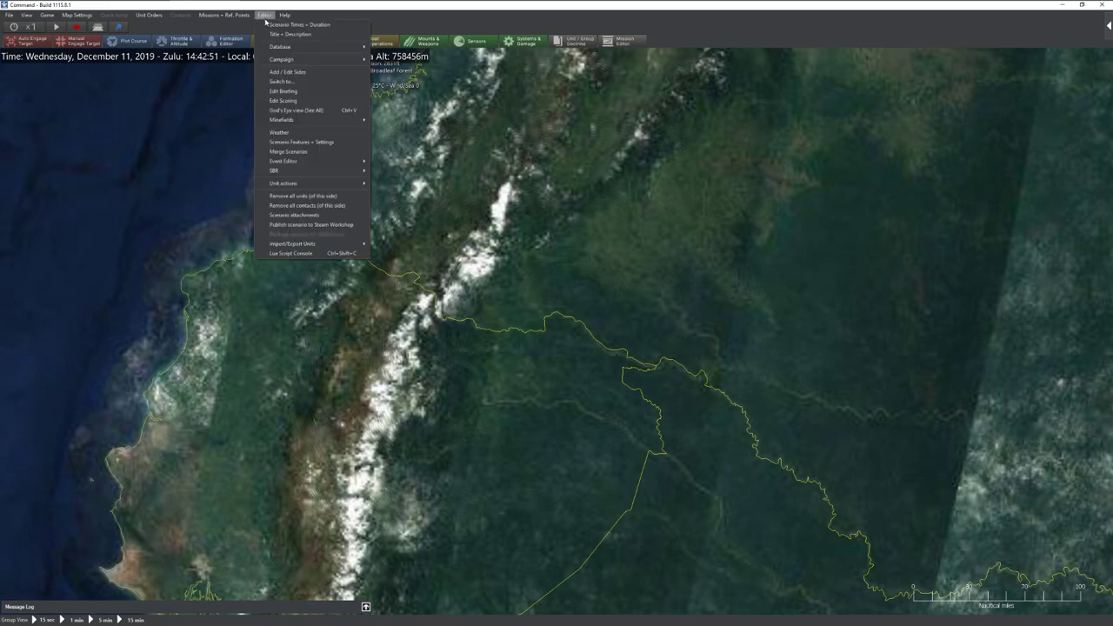
left_click(334, 75)
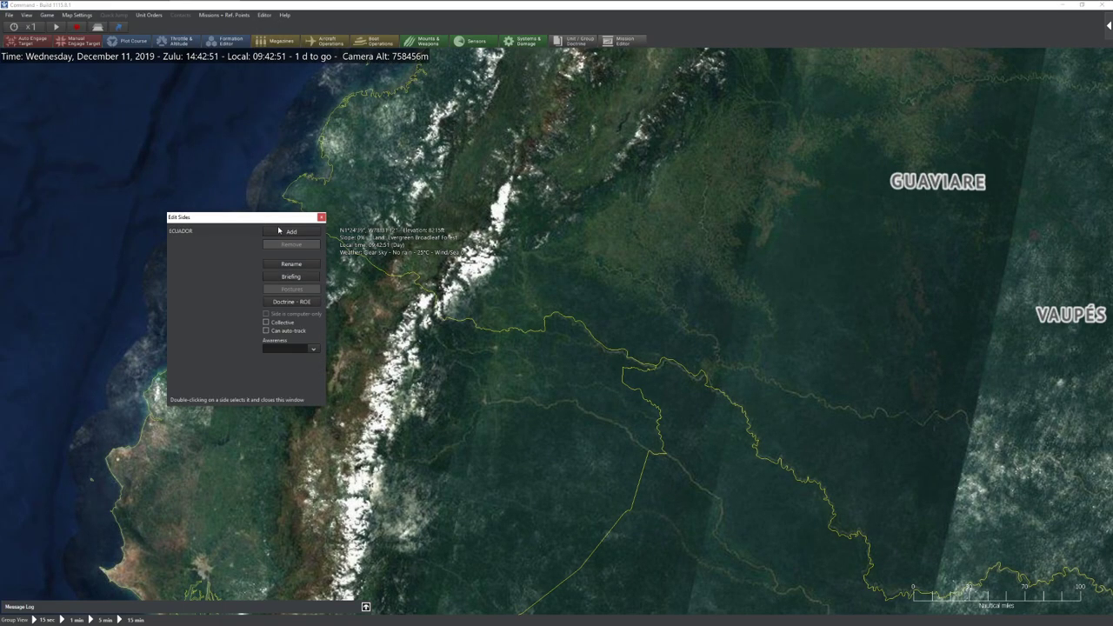
left_click(291, 232)
type("COLUMBIA")
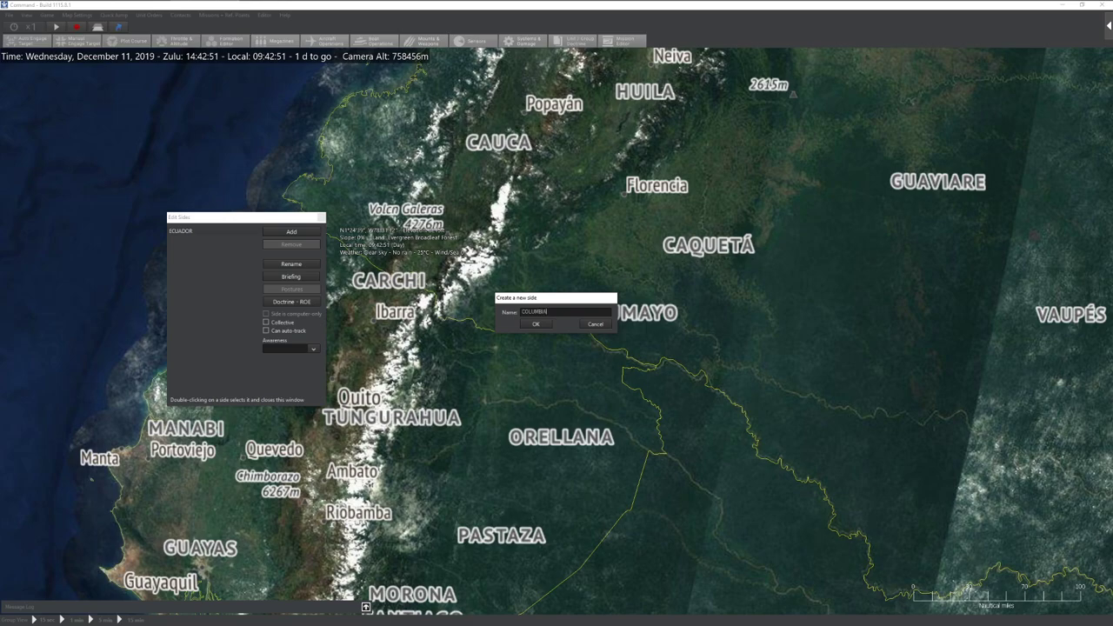
left_click(536, 324)
left_click_drag(236, 220, 544, 208)
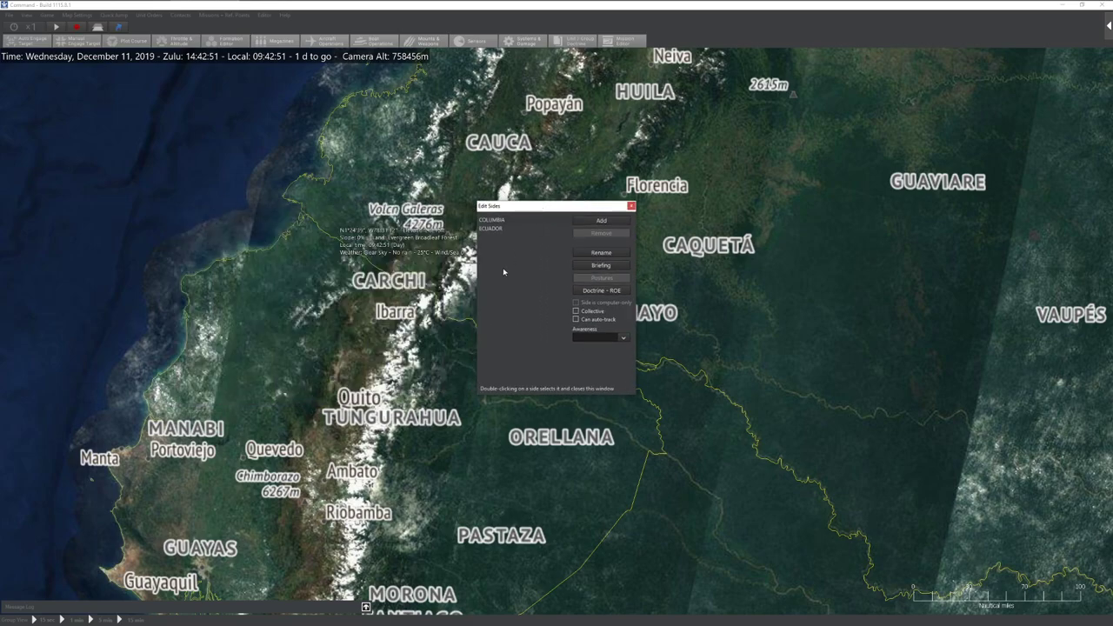
left_click(497, 222)
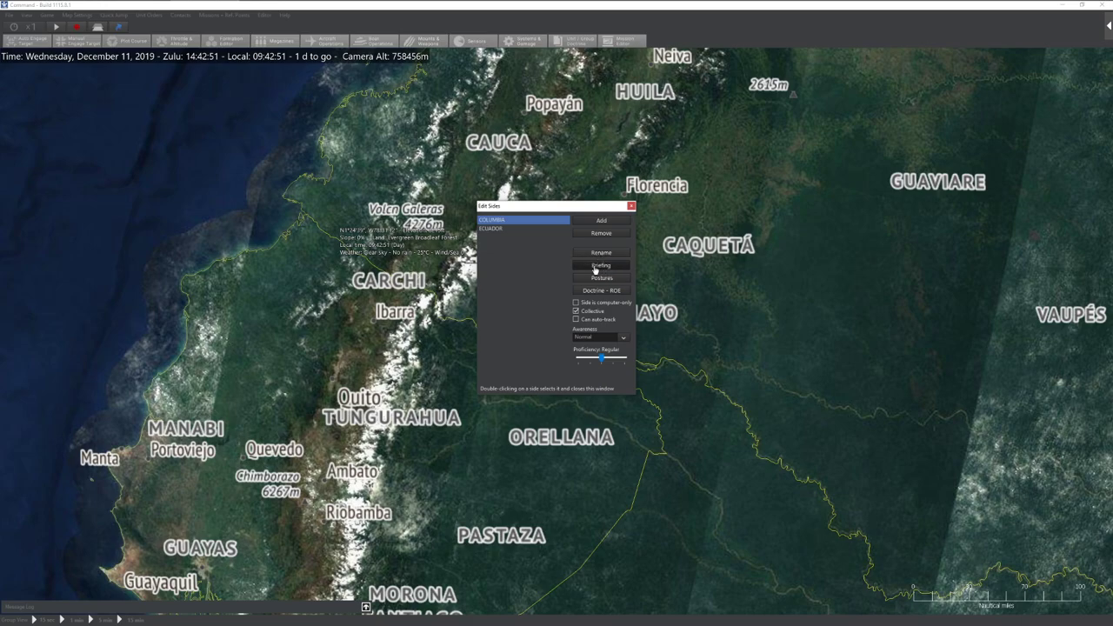
Enter COLUMBIA's briefing 'Get revenge for the loss at the football game.' and confirm it
left_click(604, 266)
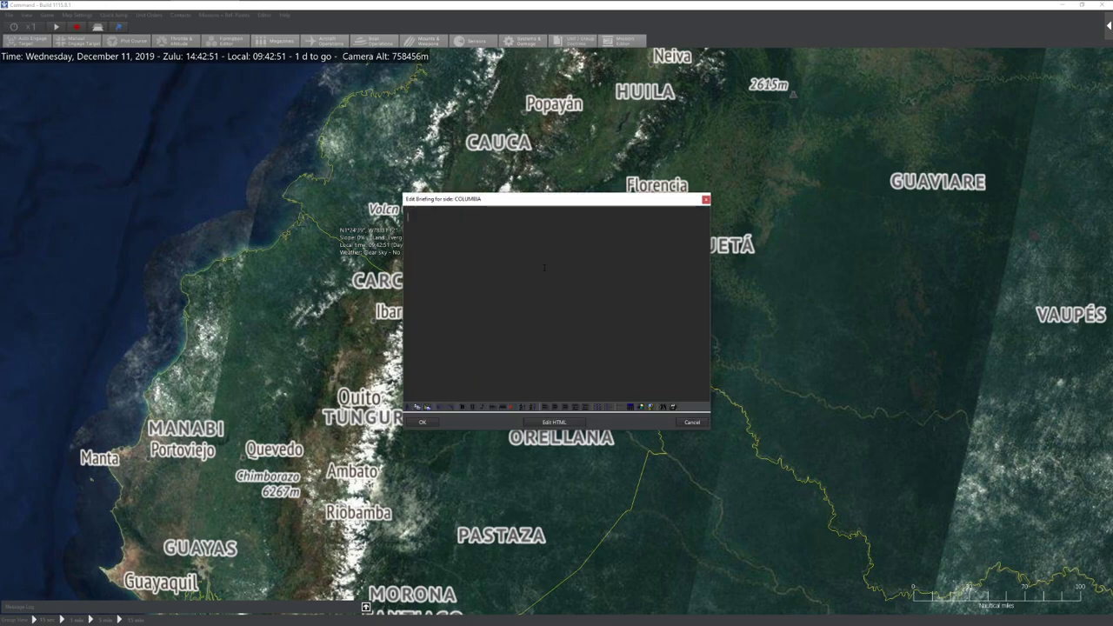
left_click_drag(518, 206, 530, 286)
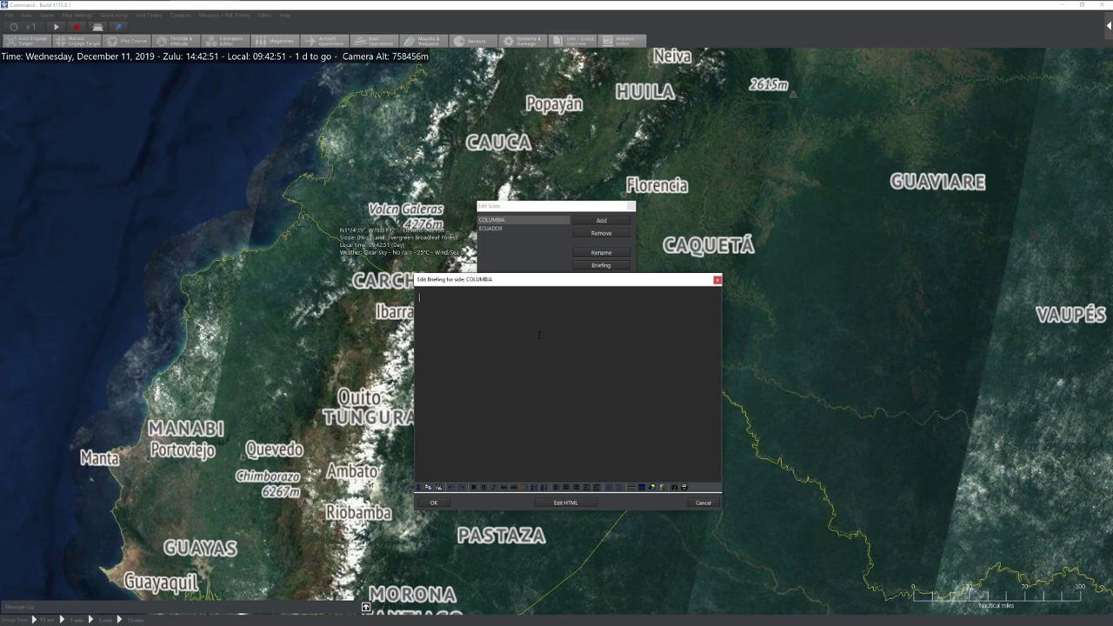
type("Get revenge for the loss at the football game.")
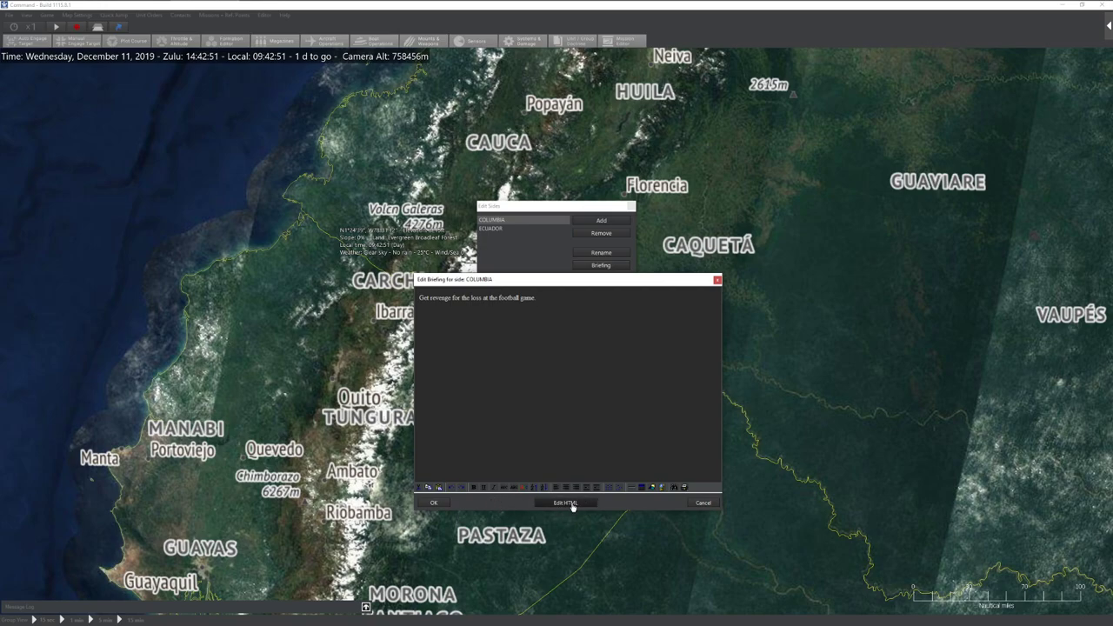
left_click(433, 502)
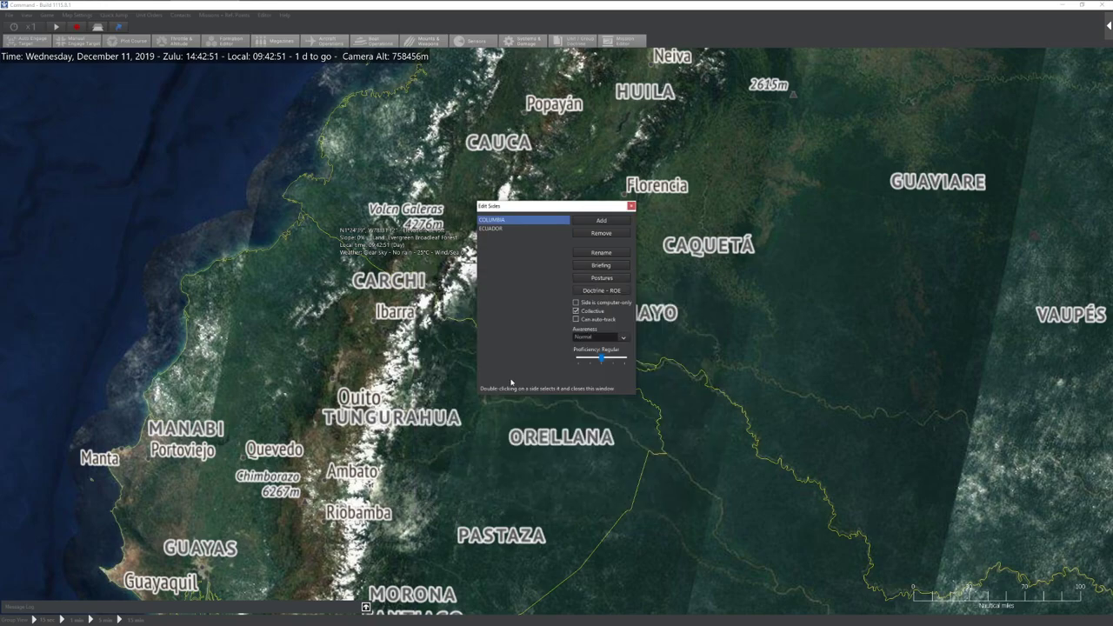
Set COLUMBIA's posture toward ECUADOR to Hostile, then select ECUADOR
left_click(602, 278)
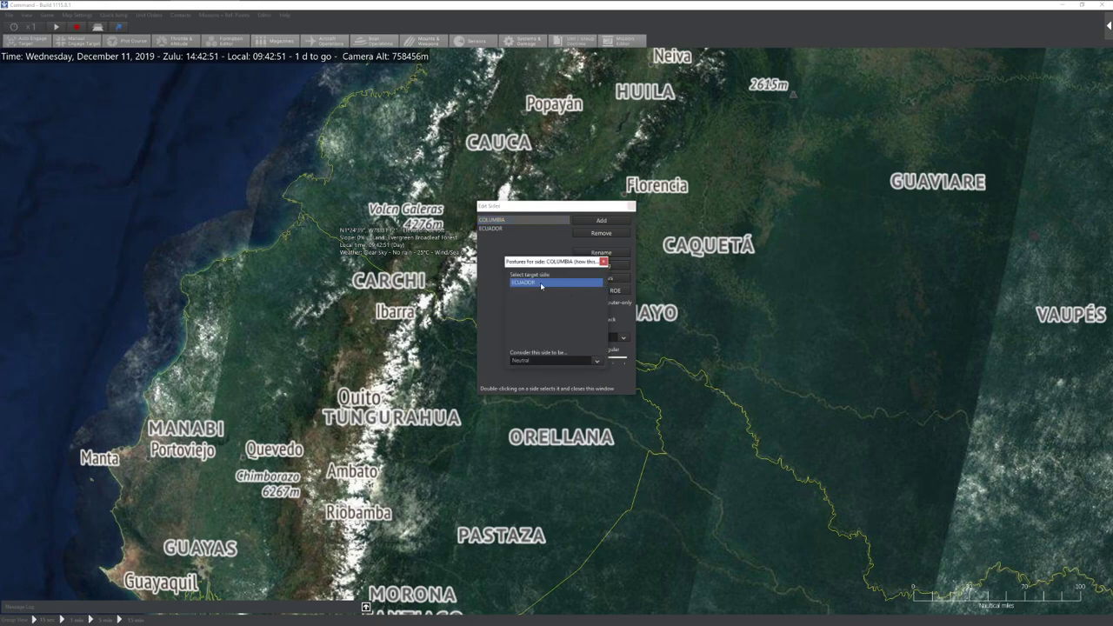
left_click(598, 362)
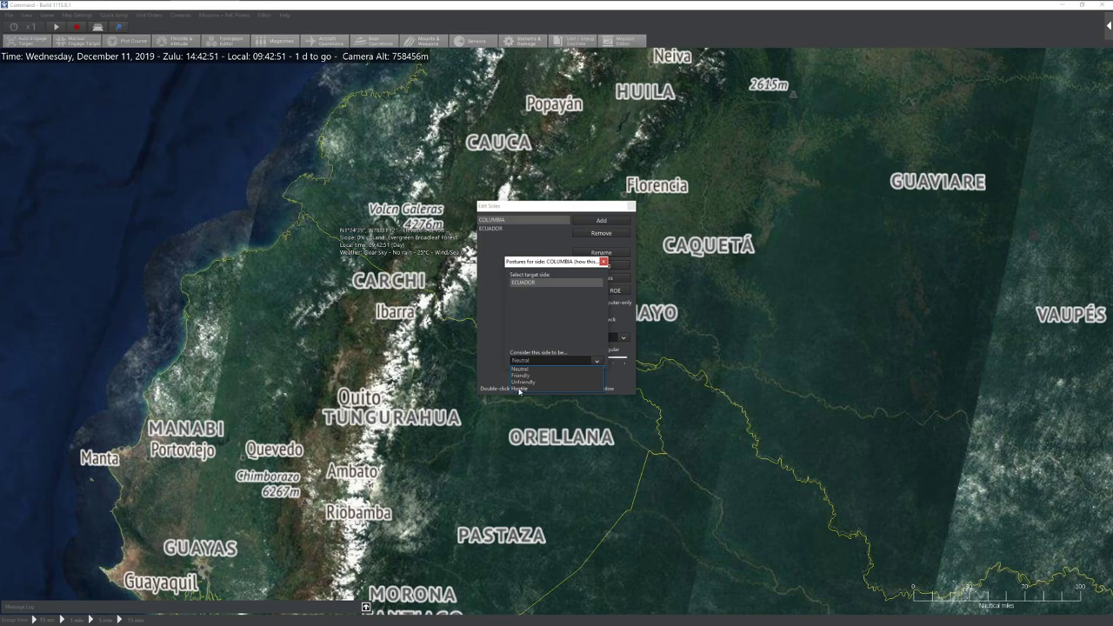
left_click(520, 389)
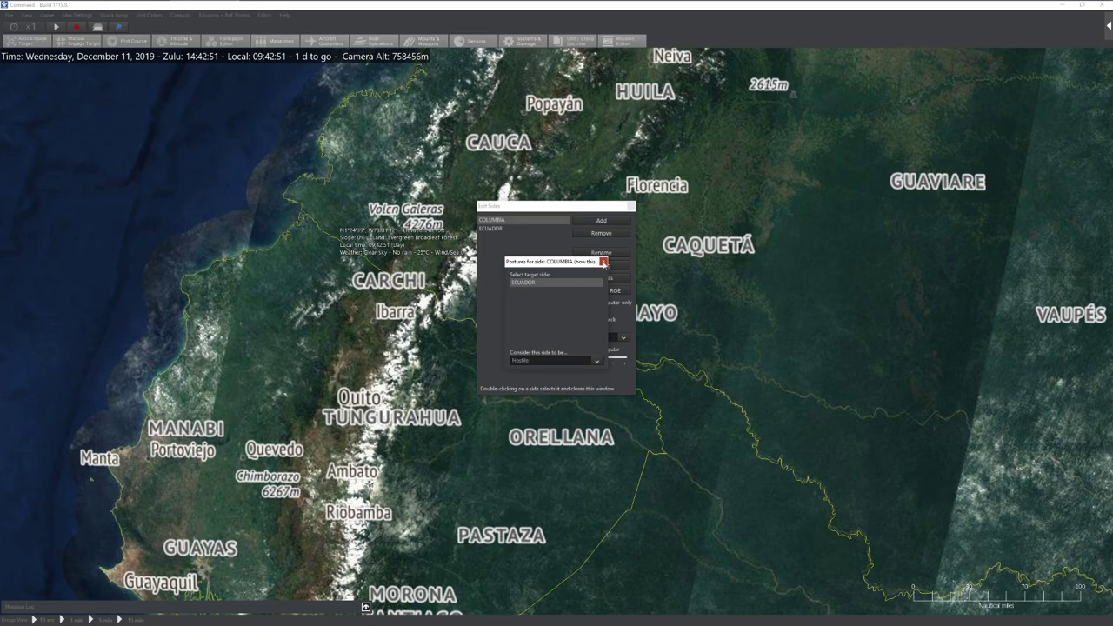
left_click(602, 262)
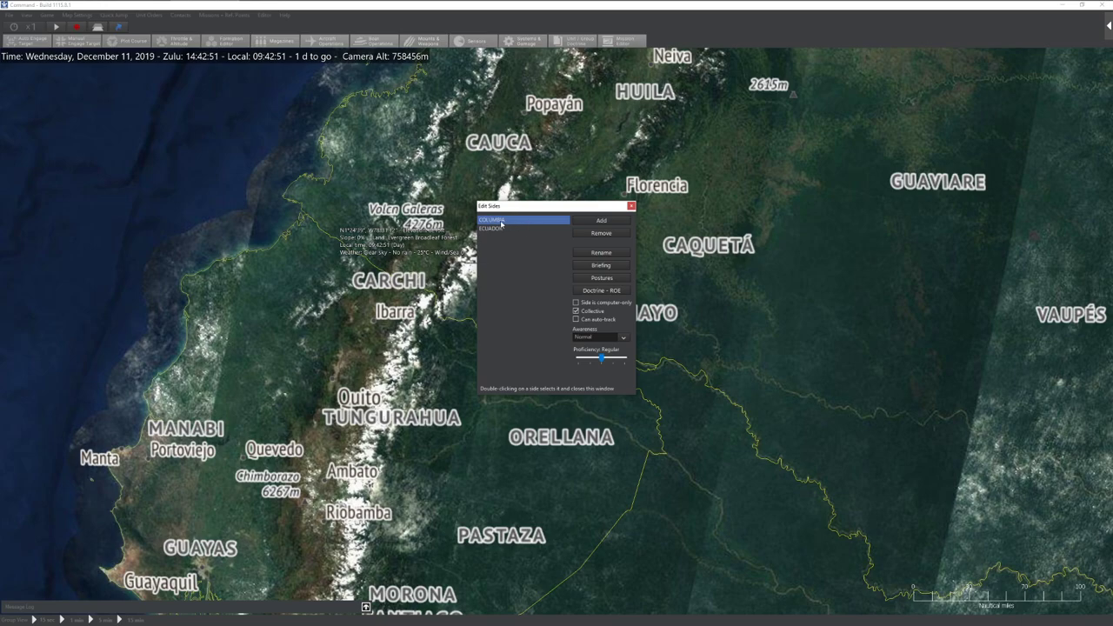
left_click(589, 280)
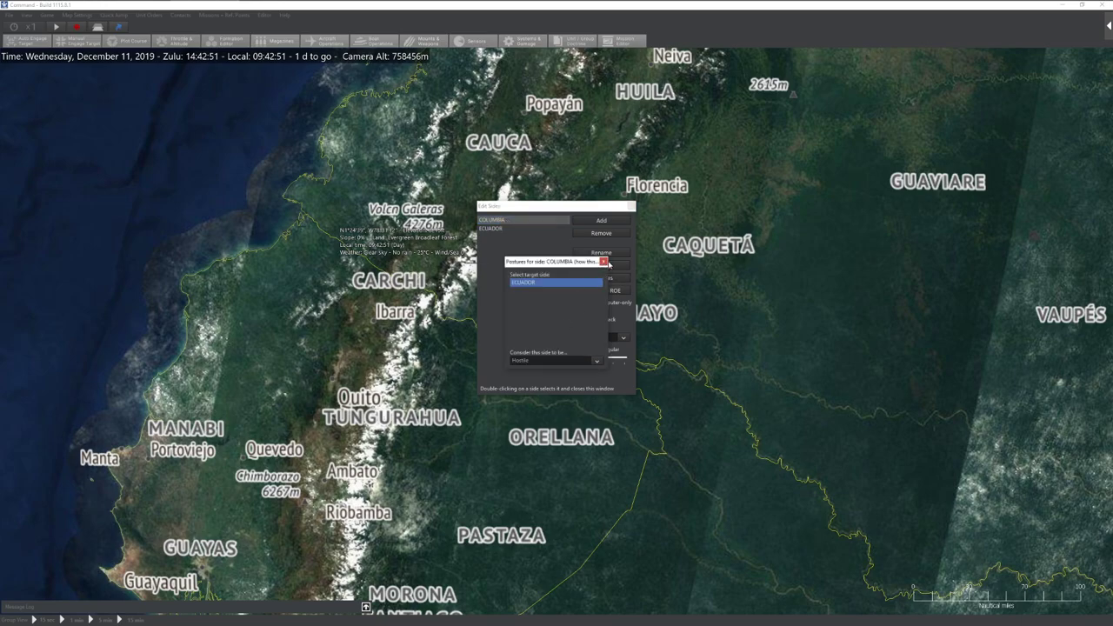
left_click(604, 262)
left_click(509, 228)
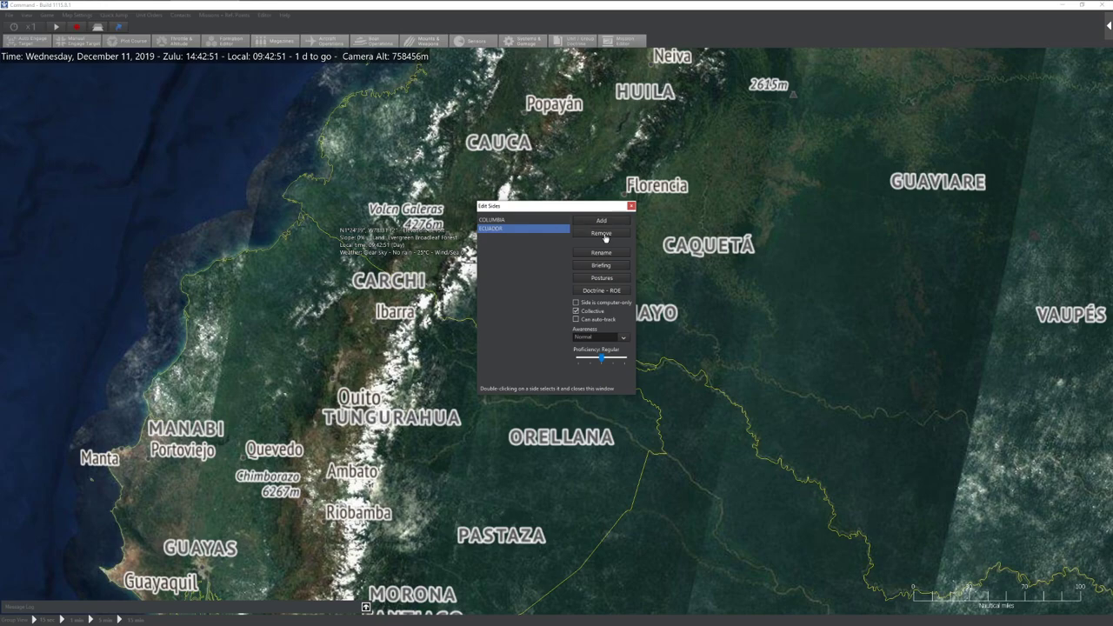
Set ECUADOR's posture toward COLUMBIA to Hostile, then select COLUMBIA
left_click(595, 279)
left_click(527, 362)
left_click(533, 383)
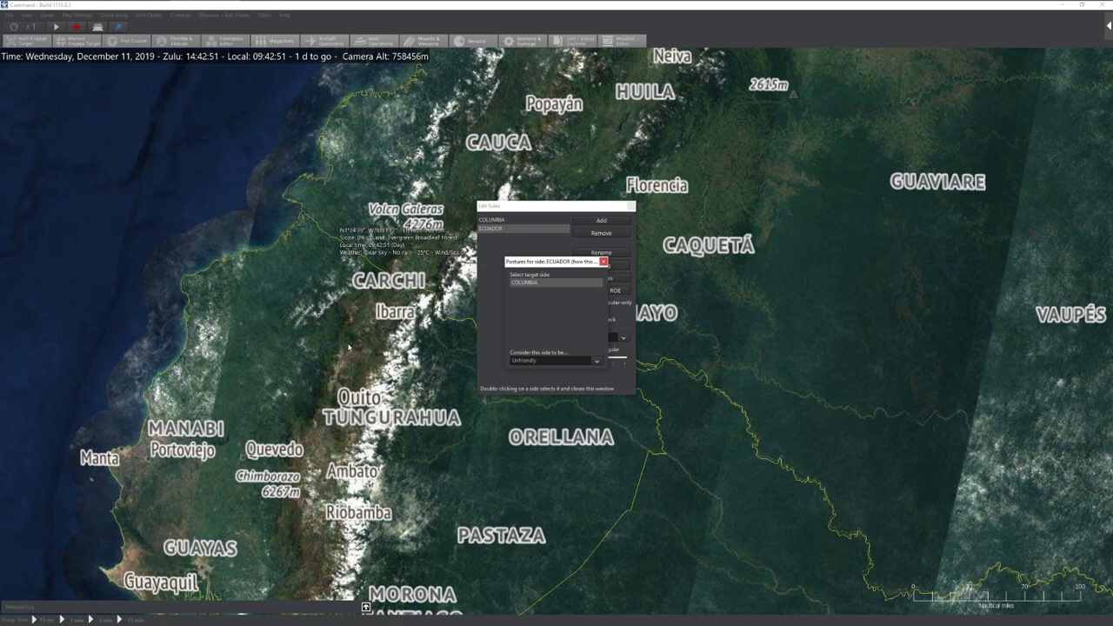
left_click(539, 361)
left_click(535, 384)
left_click(602, 262)
left_click(523, 223)
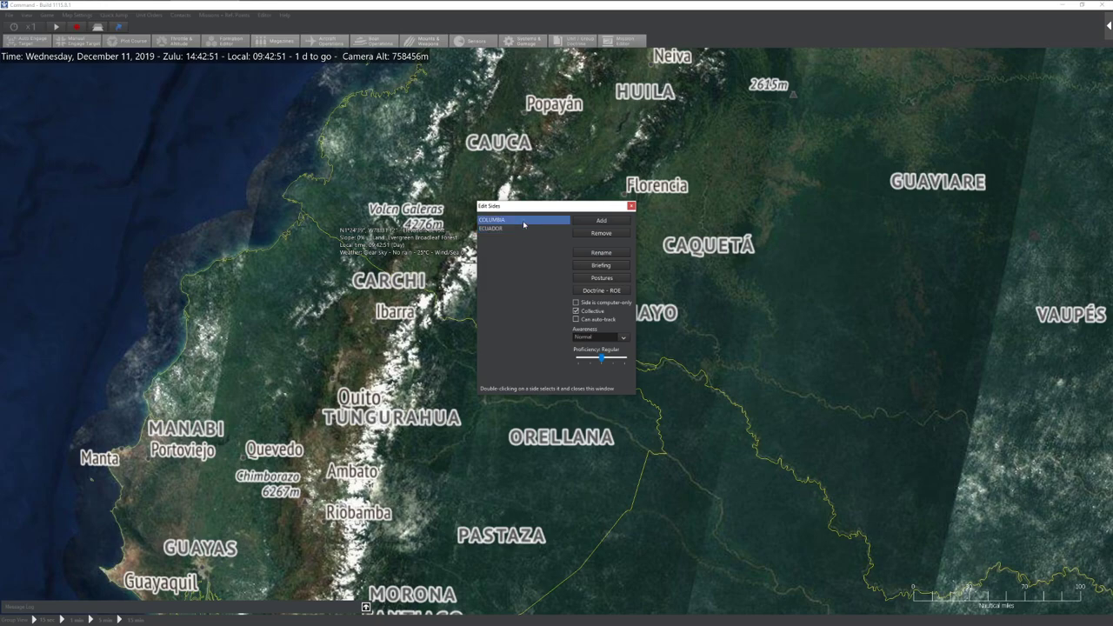
Review COLUMBIA's Doctrine - ROE dropdowns, keeping air weapon control at Tight
left_click(601, 292)
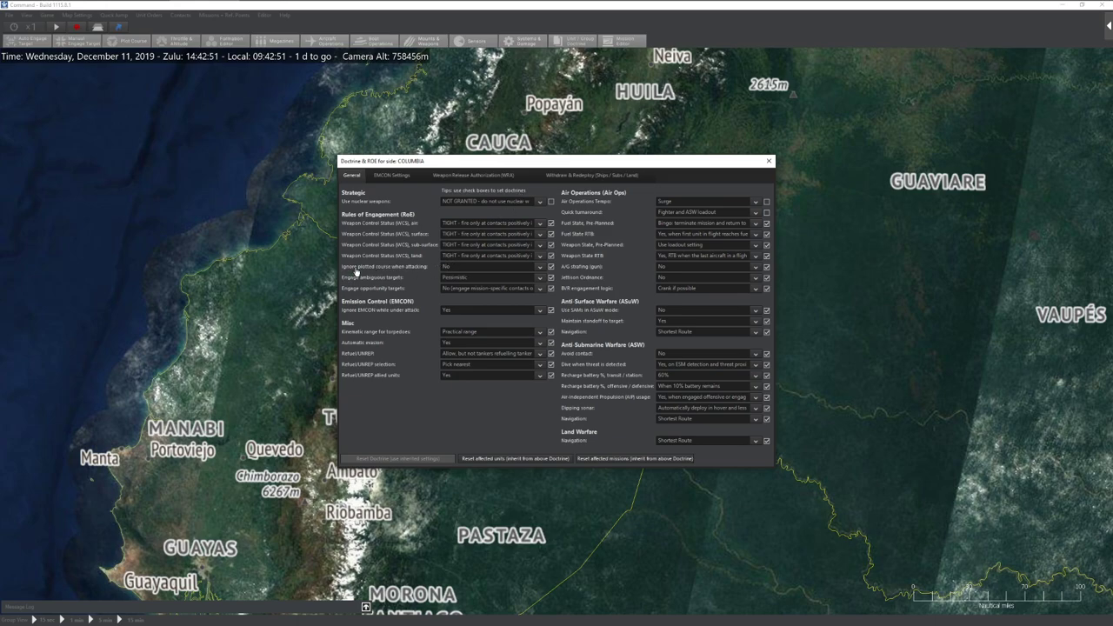
left_click(461, 273)
left_click(424, 274)
left_click(454, 276)
left_click(424, 280)
left_click(470, 225)
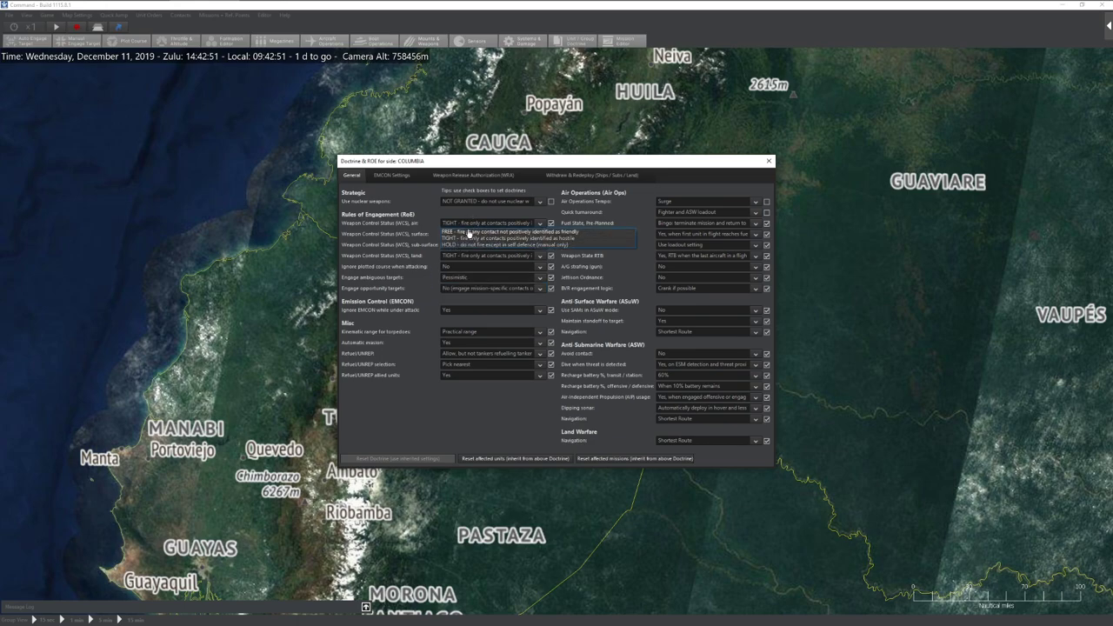
left_click(401, 247)
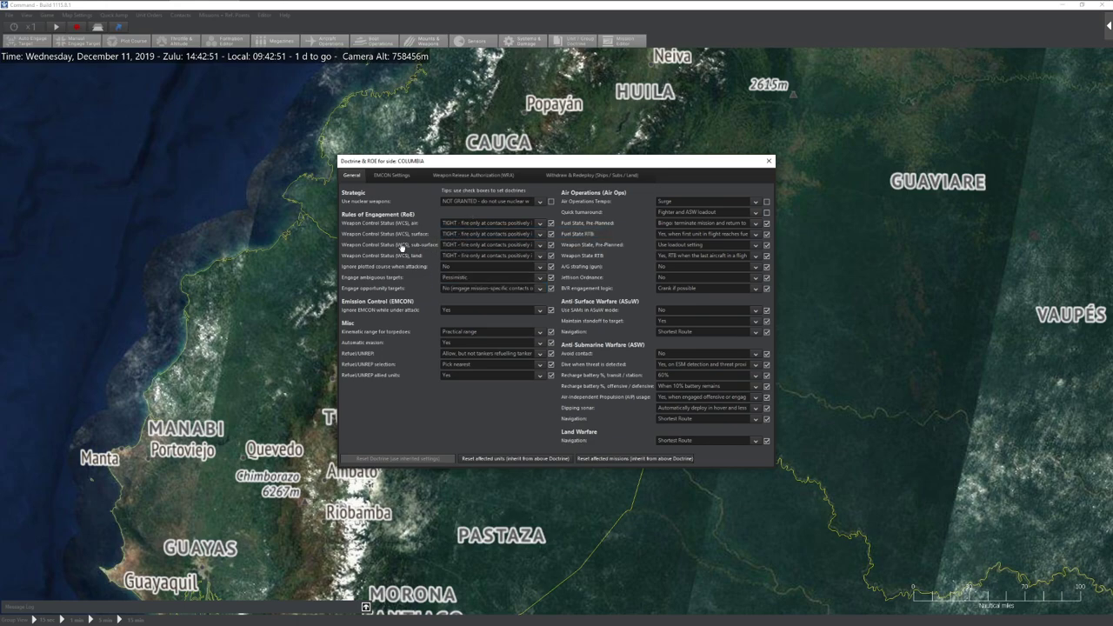
left_click(482, 225)
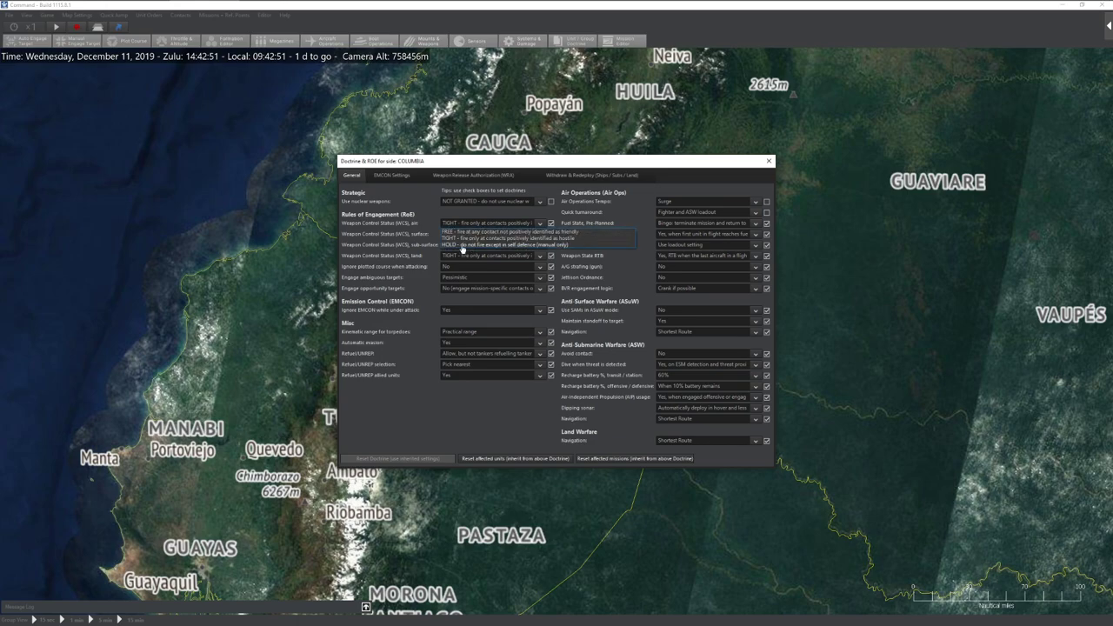
left_click(398, 245)
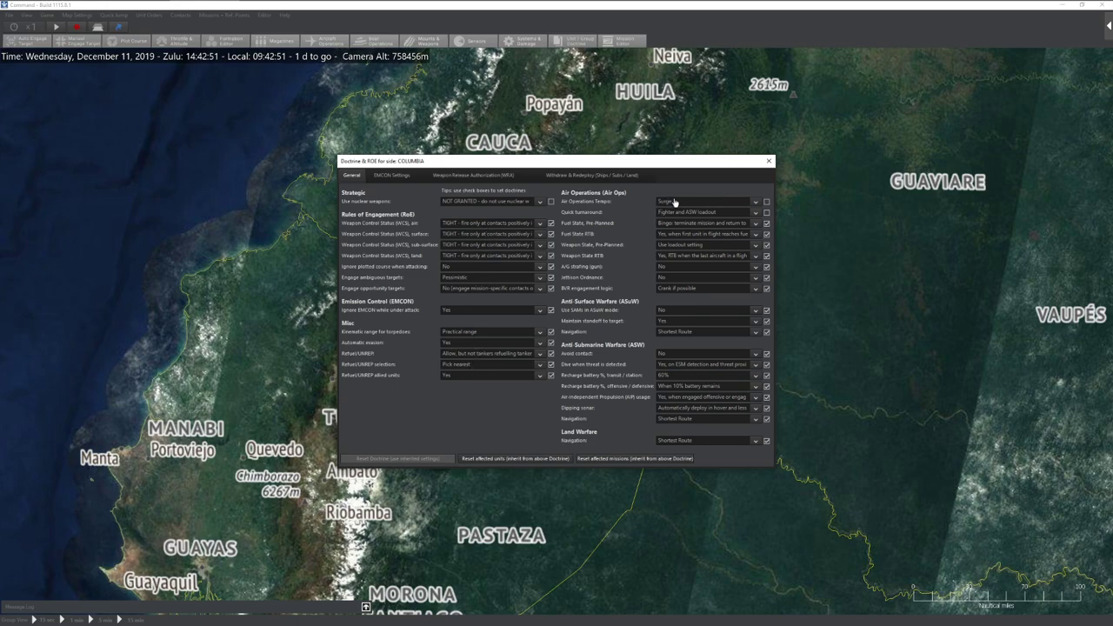
Keep air ops tempo at Surge and set aircraft to jettison ordnance when under attack
left_click(709, 203)
left_click(671, 209)
left_click(683, 203)
left_click(670, 217)
left_click(694, 214)
left_click(695, 213)
left_click(766, 278)
left_click(756, 290)
left_click(746, 293)
left_click(393, 177)
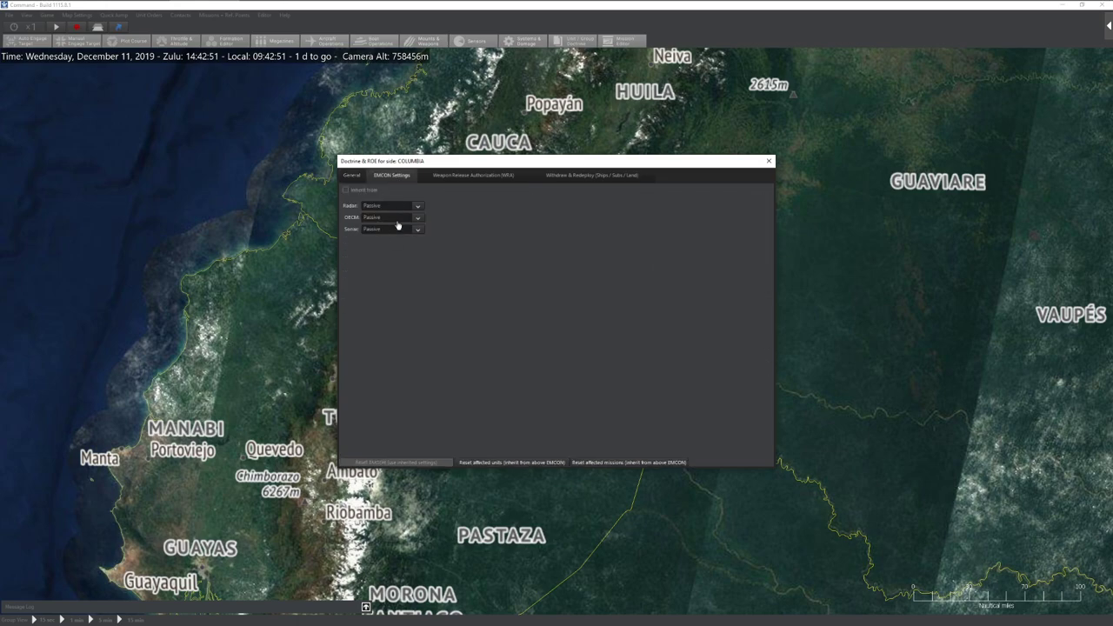
left_click(448, 176)
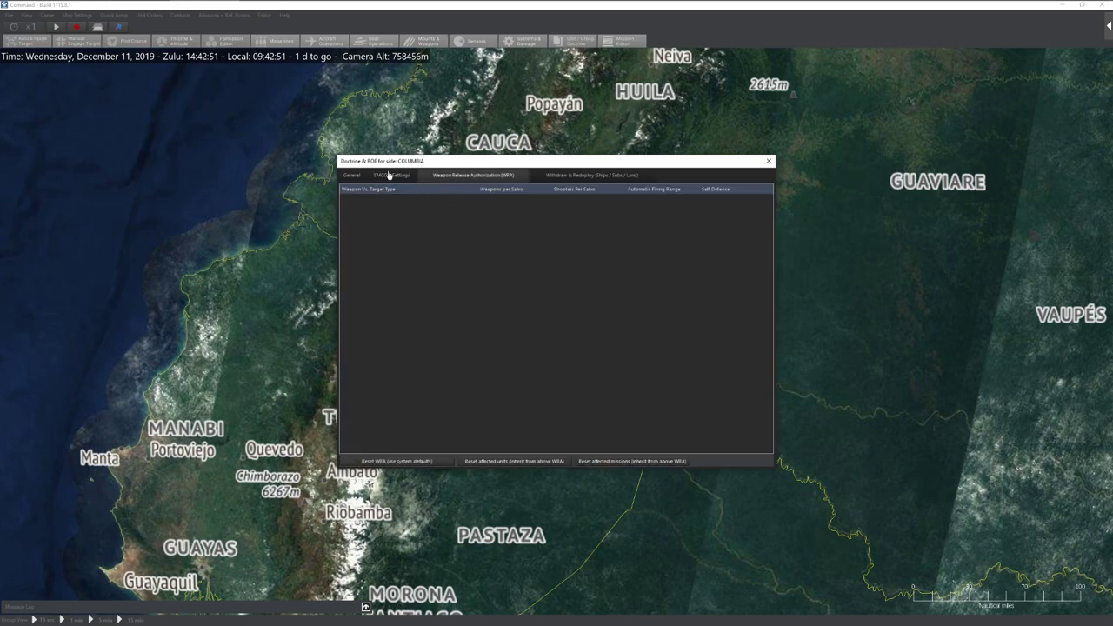
left_click(351, 175)
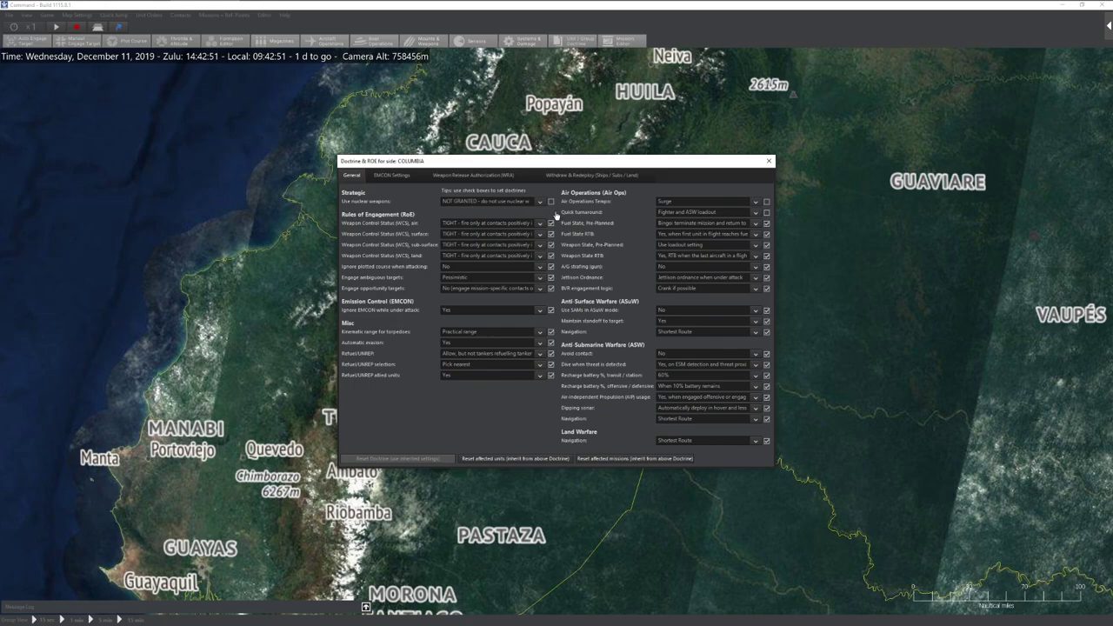
Close COLUMBIA's Doctrine & ROE window to return to the sides list
left_click(769, 161)
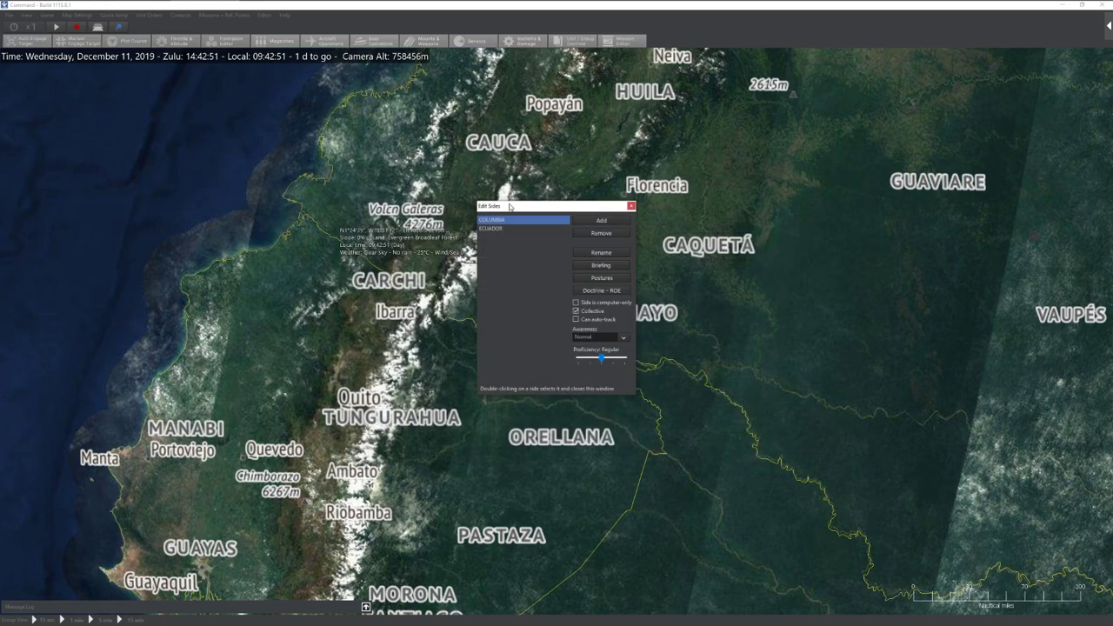
left_click(602, 291)
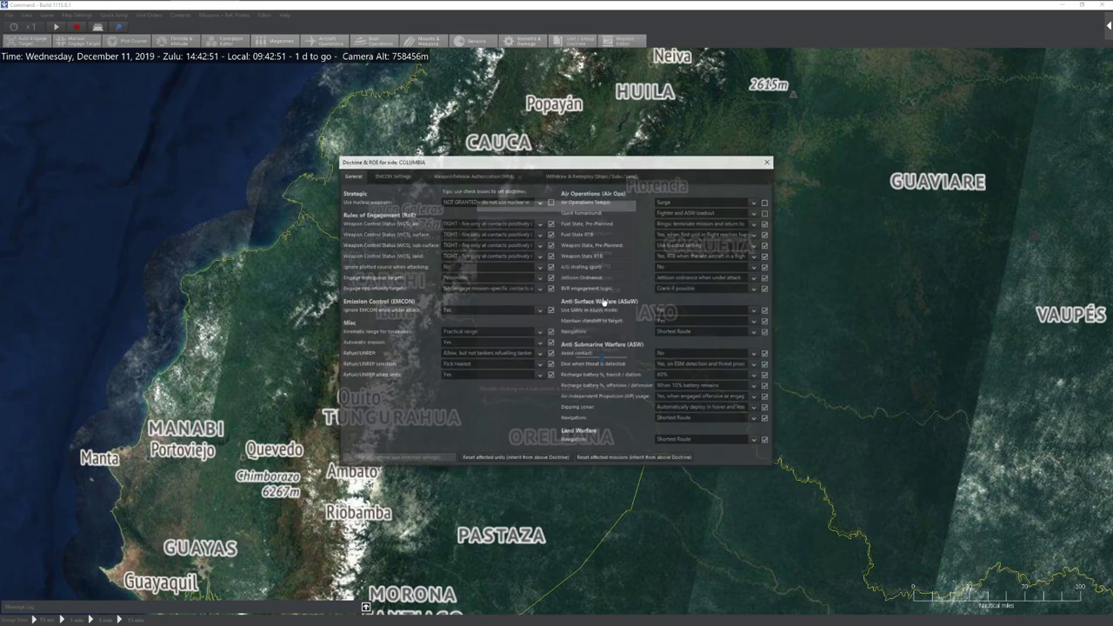
left_click(769, 161)
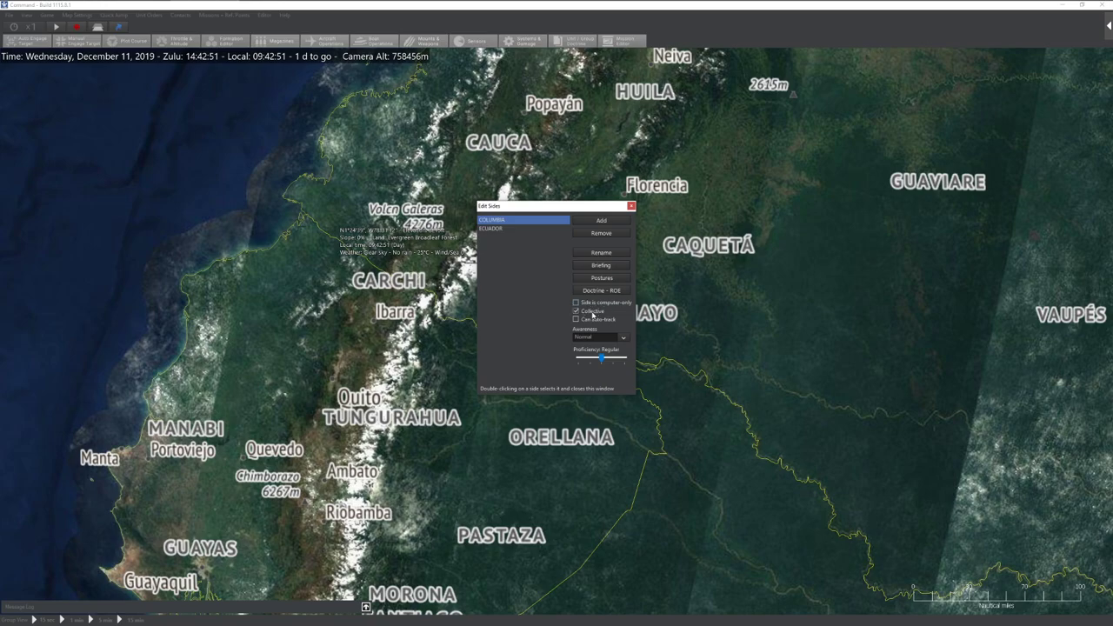
Select COLUMBIA in Edit Sides and expand its Awareness dropdown to view the levels
left_click(496, 230)
left_click(502, 222)
left_click(499, 228)
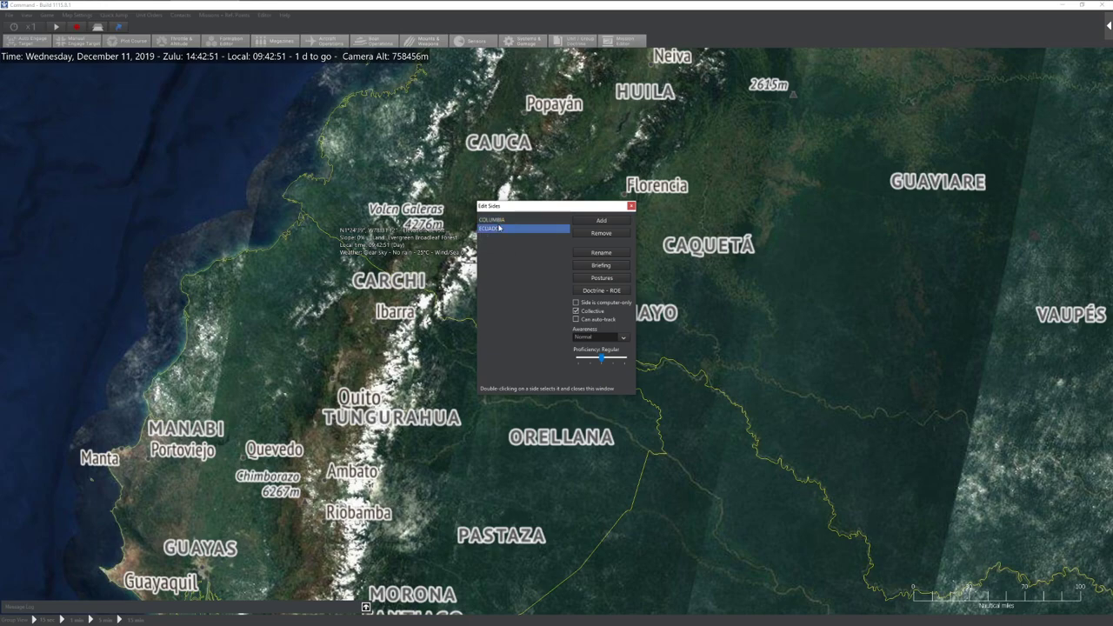
left_click(512, 222)
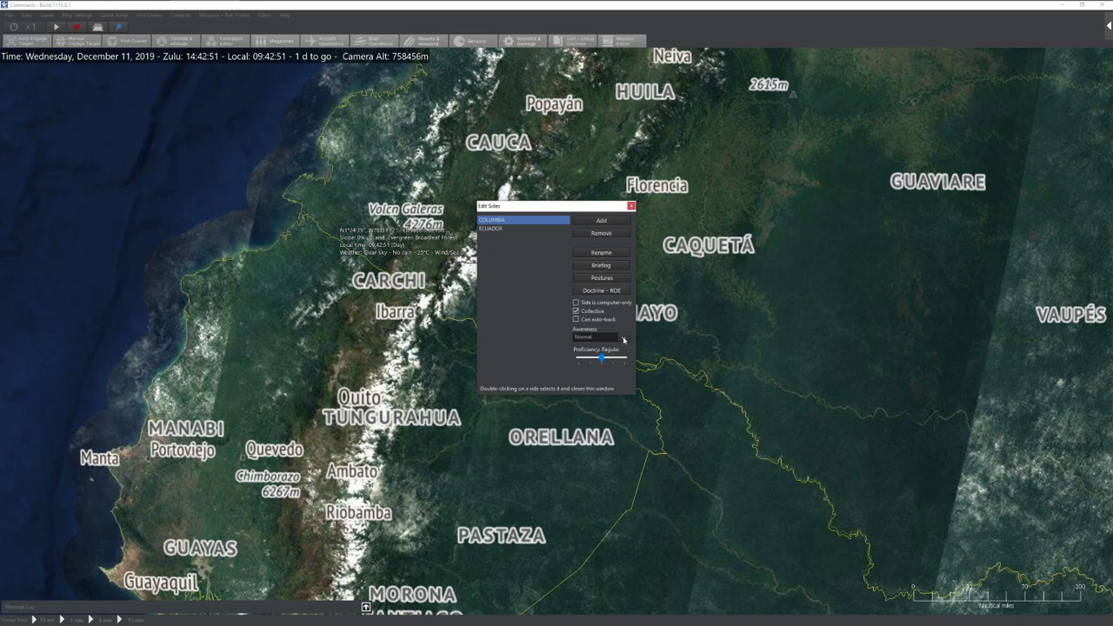
left_click(623, 338)
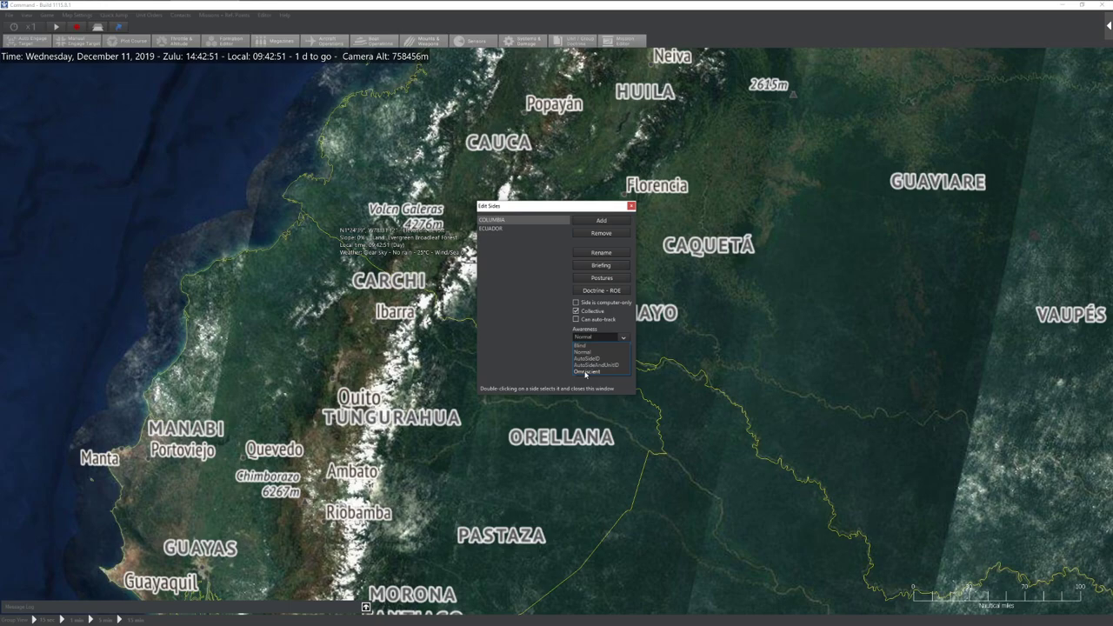
Keep Colombia's awareness at Normal and try proficiency from Novice to Ace, landing on Regular
left_click(596, 352)
left_click(601, 357)
left_click(612, 358)
left_click_drag(622, 358, 578, 359)
left_click_drag(579, 357, 624, 358)
left_click_drag(620, 356, 578, 357)
left_click_drag(580, 357, 607, 359)
Try Cadet, Novice, Veteran and Ace proficiency, return Colombia to Regular, then select ECUADOR
left_click(599, 358)
left_click_drag(590, 358, 564, 363)
left_click_drag(581, 359, 614, 358)
left_click_drag(613, 359, 637, 362)
left_click_drag(624, 358, 601, 357)
left_click(488, 229)
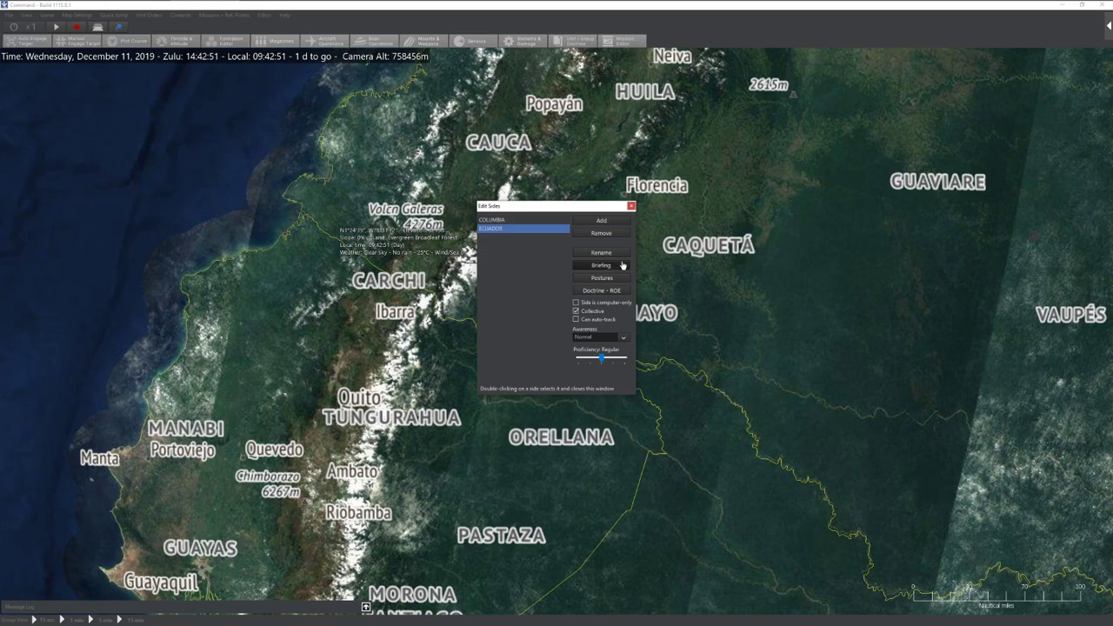
Close Edit Sides, switch the player side to ECUADOR, and zoom out to show more of Colombia
left_click(529, 222)
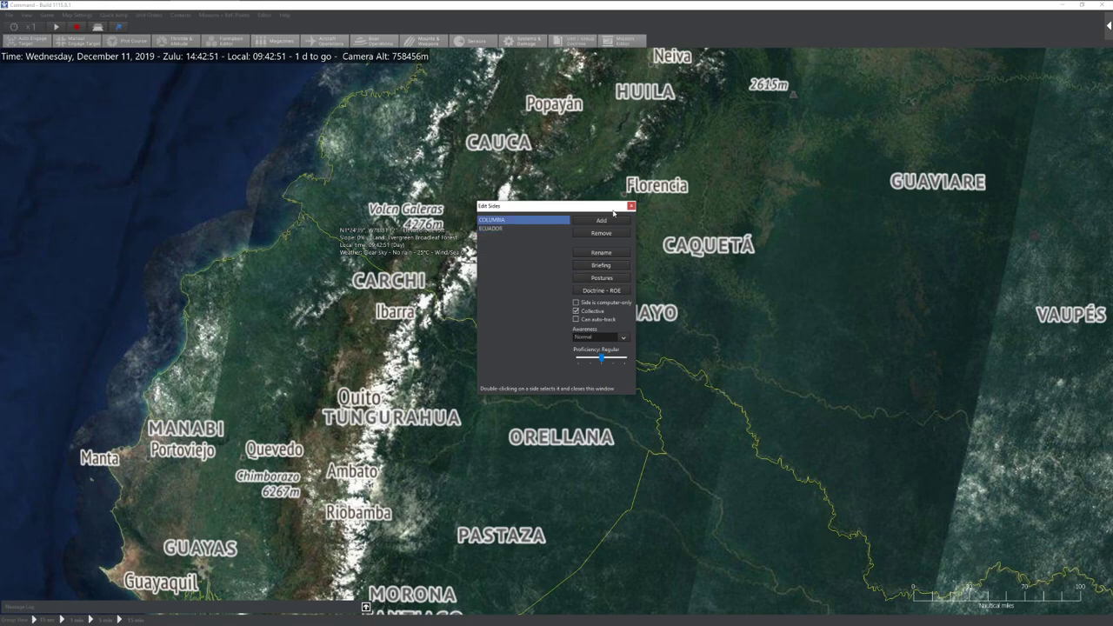
double_click(519, 226)
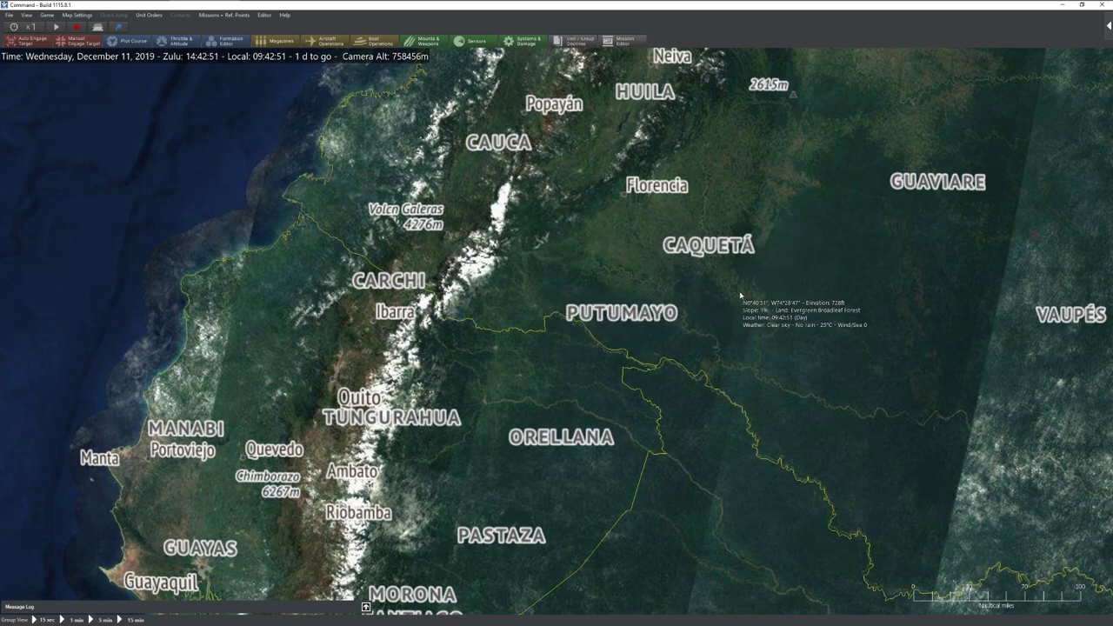
left_click(264, 15)
mouse_move(314, 83)
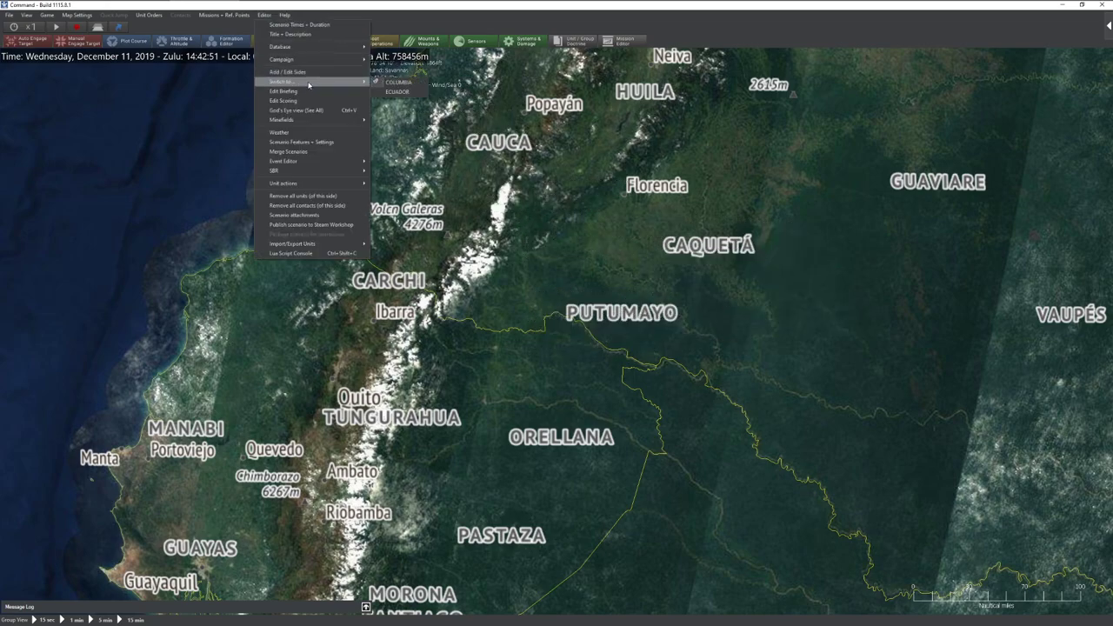
left_click(402, 94)
scroll(594, 212, "down", 5)
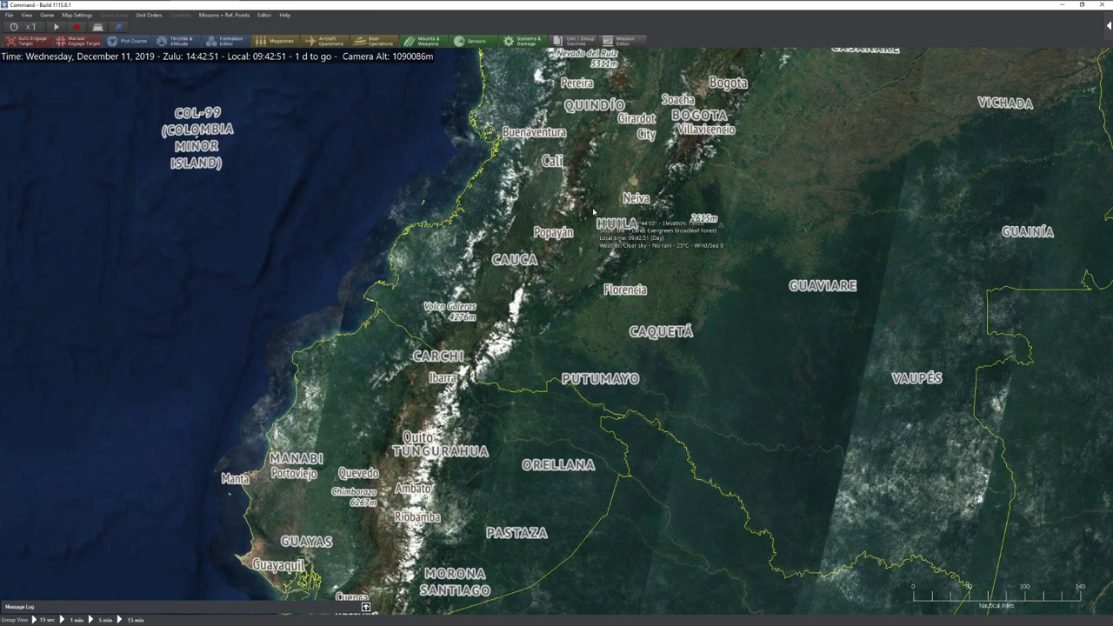
left_click_drag(594, 211, 585, 251)
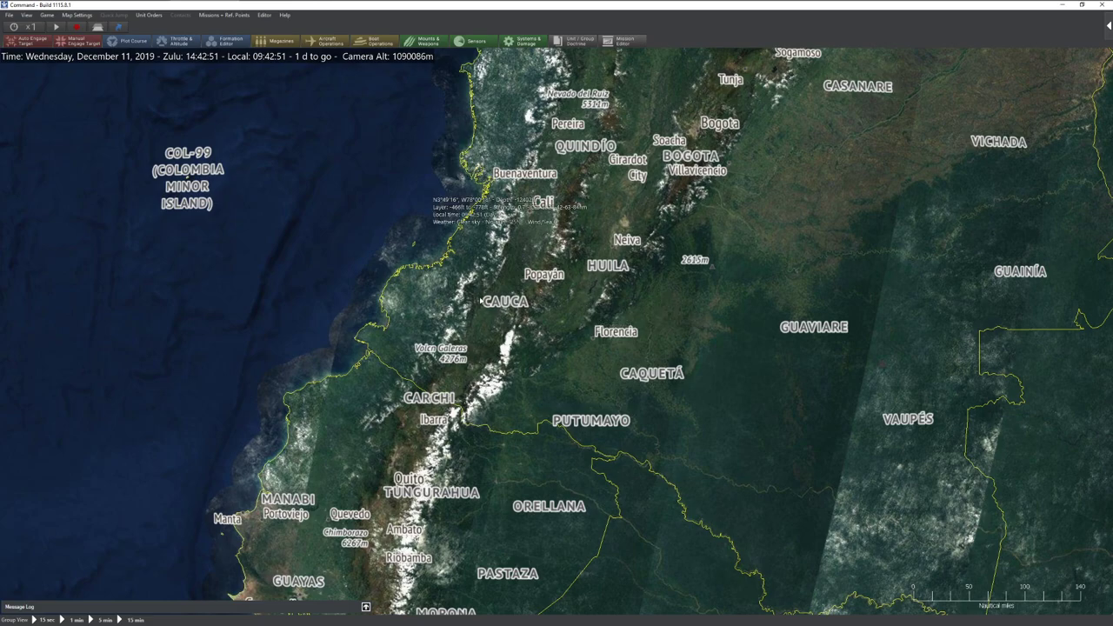
left_click(263, 15)
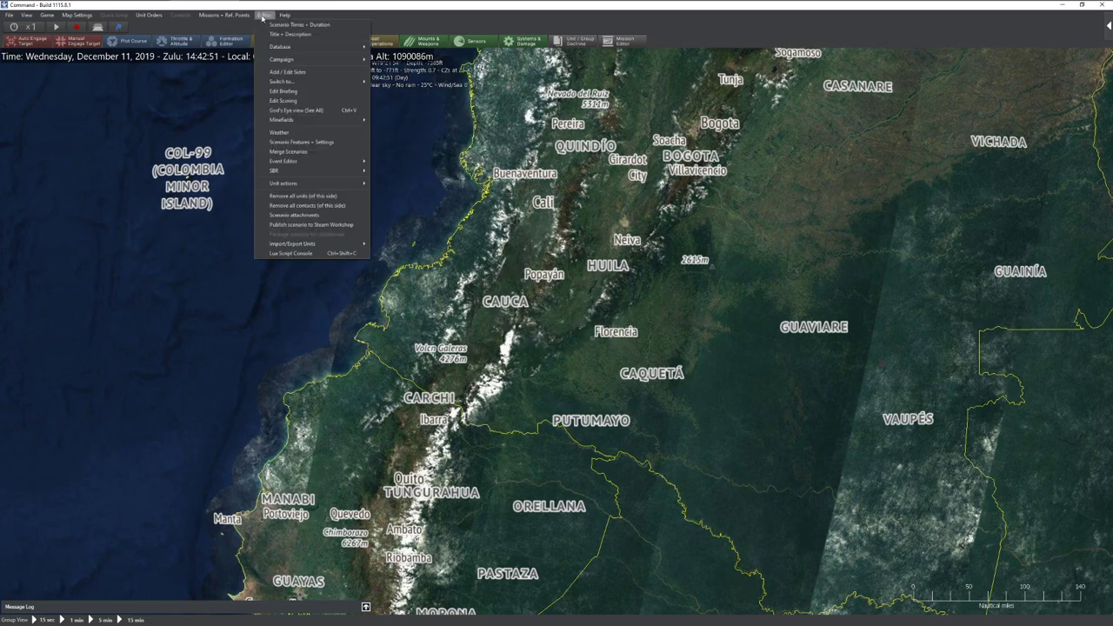
left_click(265, 15)
left_click(265, 15)
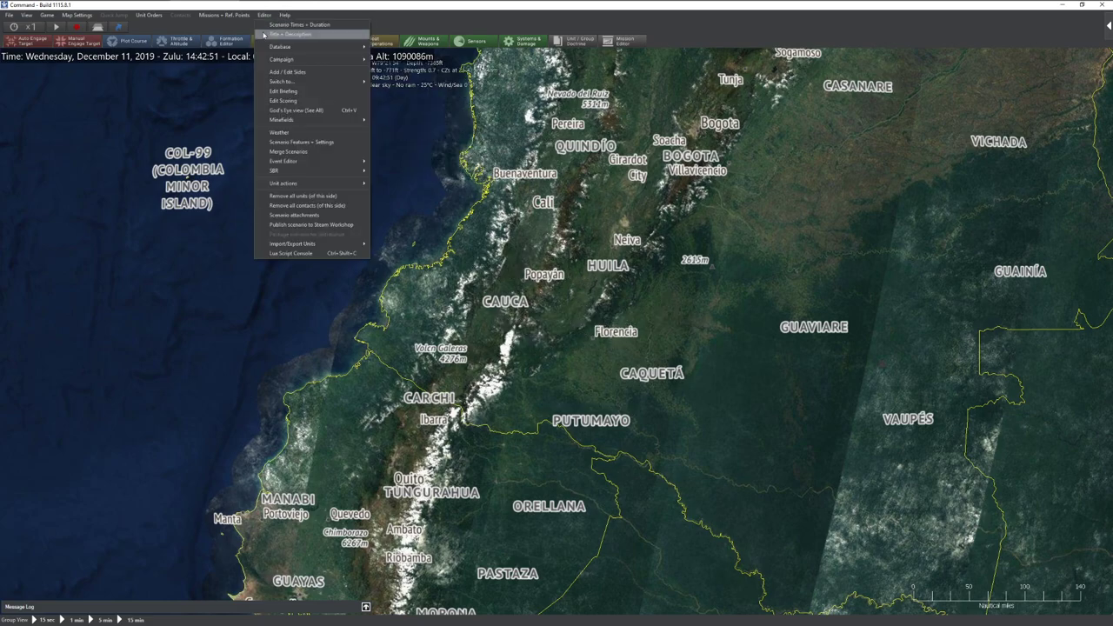
left_click(292, 25)
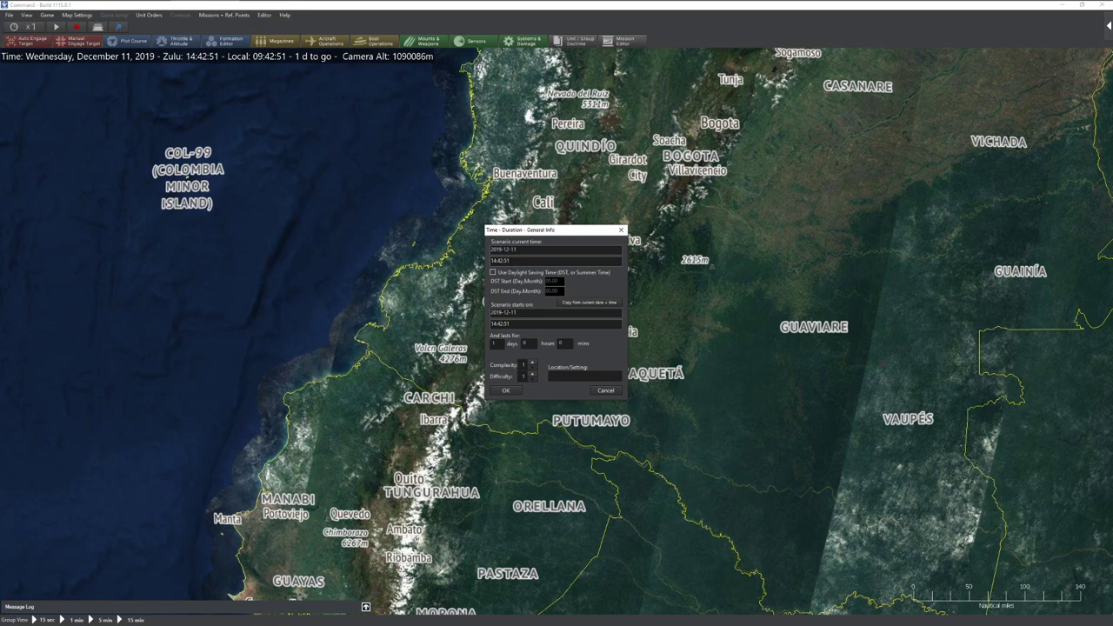
left_click(493, 250)
type("19821111")
key("Tab")
key("shift+Left")
key("shift+Left")
key("shift+Left")
key("shift+Left")
type("010")
key("Tab")
type("00:01:00")
left_click(505, 391)
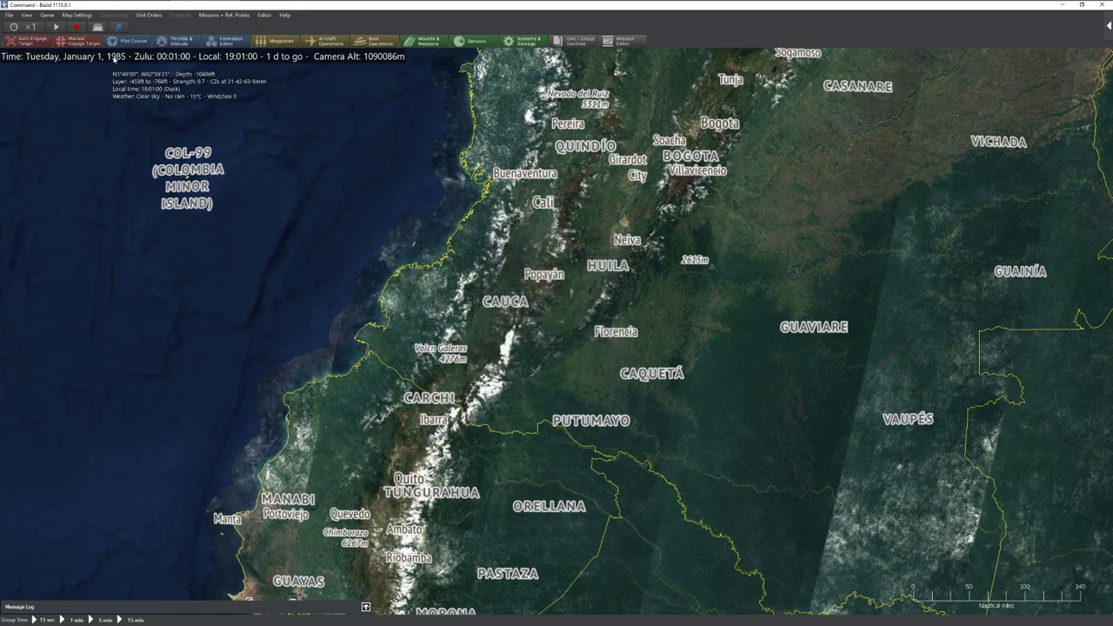
Reopen Scenario Times + Duration and set the scenario duration to one day
left_click(264, 15)
left_click(295, 41)
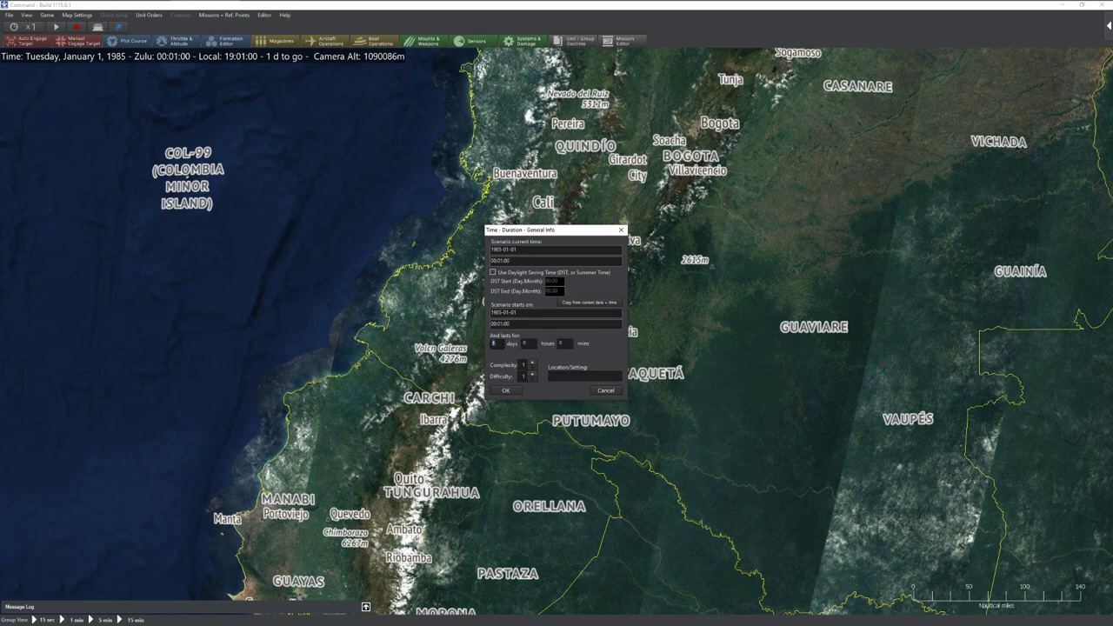
type("8")
left_click(569, 344)
type("58")
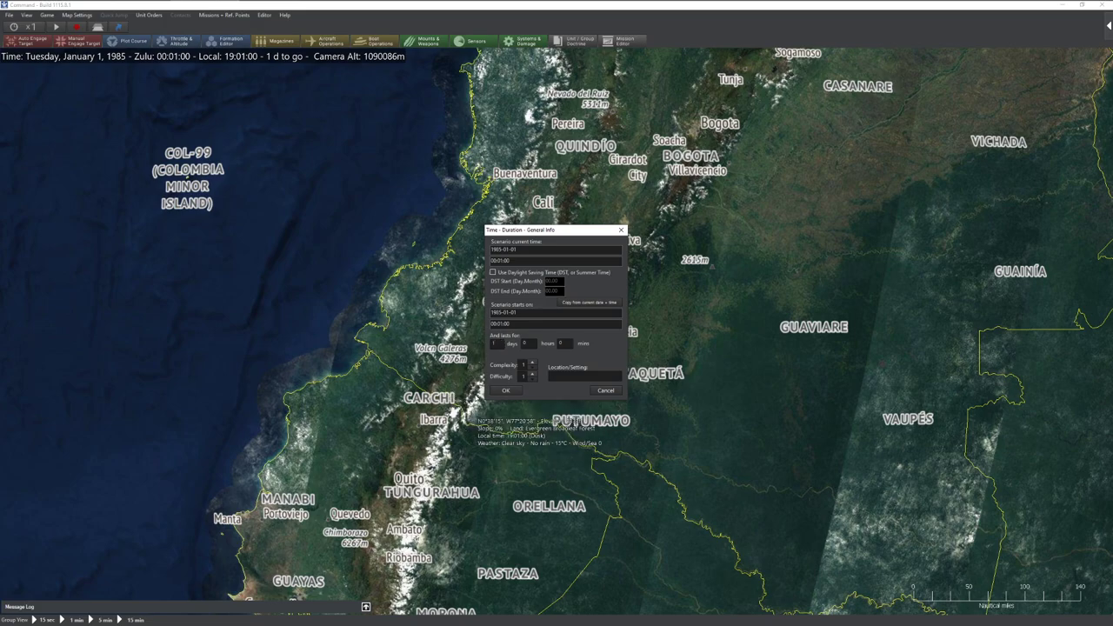
Leave complexity and difficulty at 1, enter 'South America' as the location, and click OK
left_click(532, 362)
left_click(532, 363)
left_click(532, 363)
left_click(532, 362)
left_click(532, 368)
left_click(532, 368)
left_click(532, 368)
left_click(532, 368)
left_click(532, 374)
left_click(532, 374)
left_click(532, 374)
left_click(532, 374)
left_click(532, 379)
left_click(532, 379)
left_click(532, 379)
left_click(532, 379)
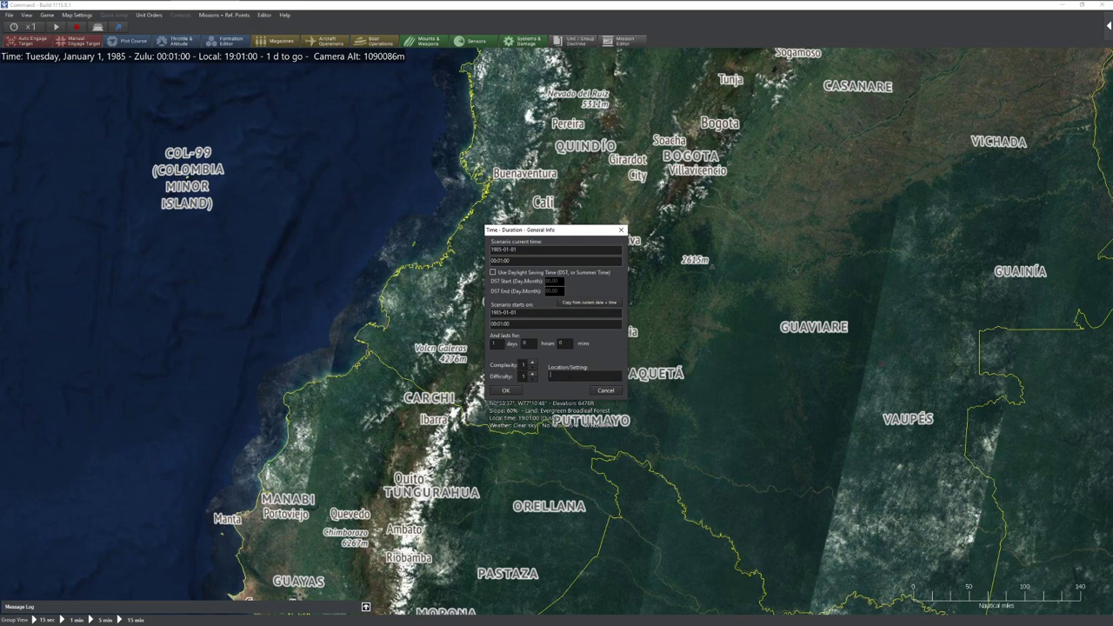
type("South America")
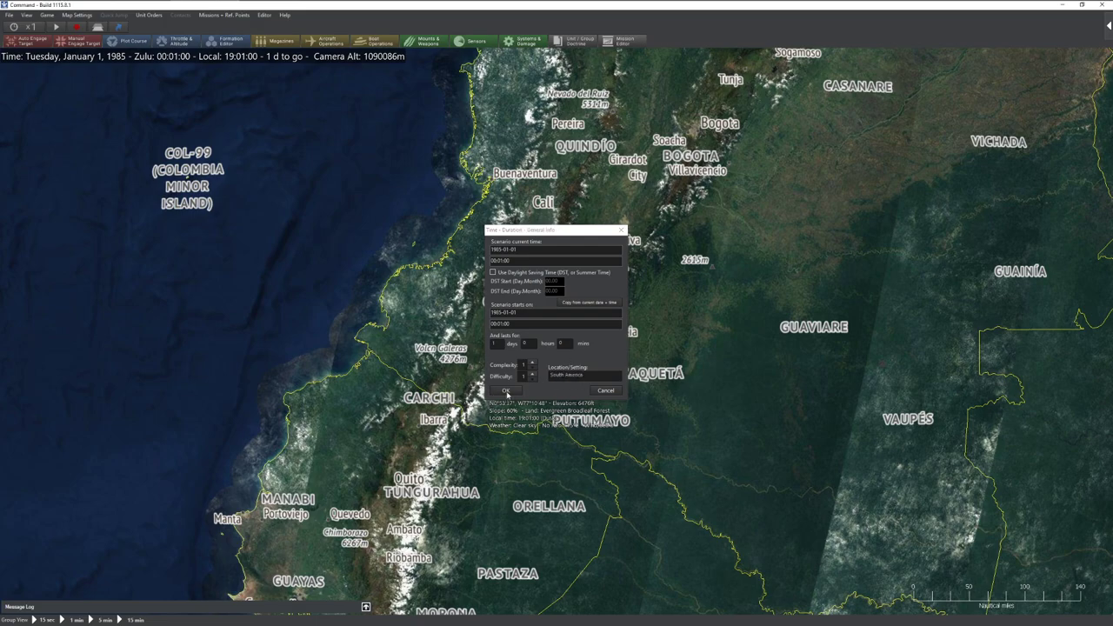
left_click(505, 390)
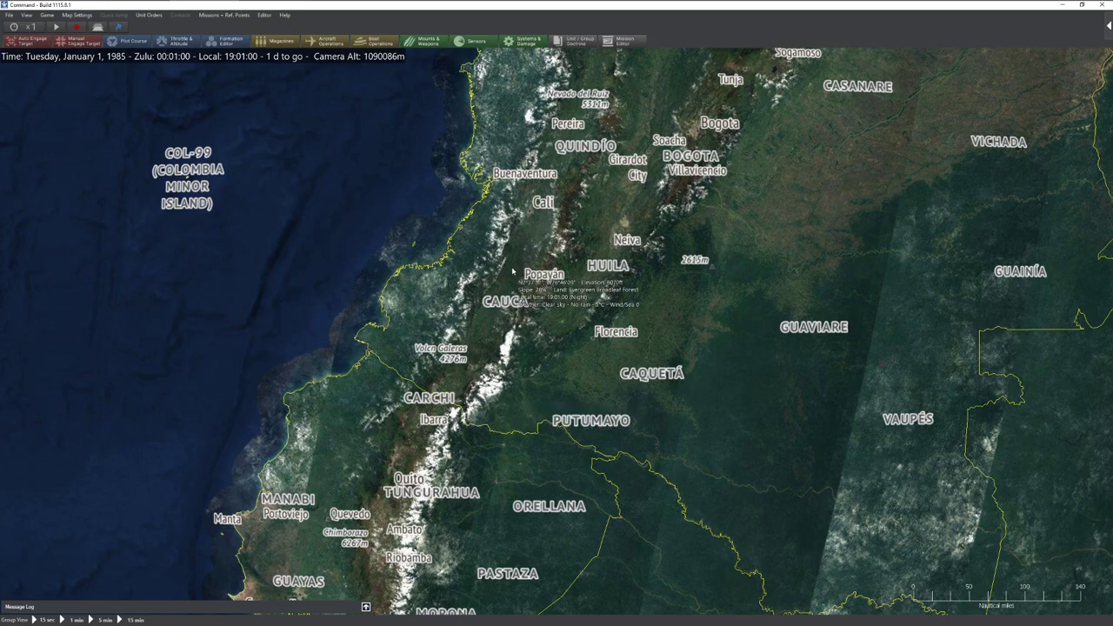
Open the Weather editor from the Editor menu and move its window aside
left_click(265, 15)
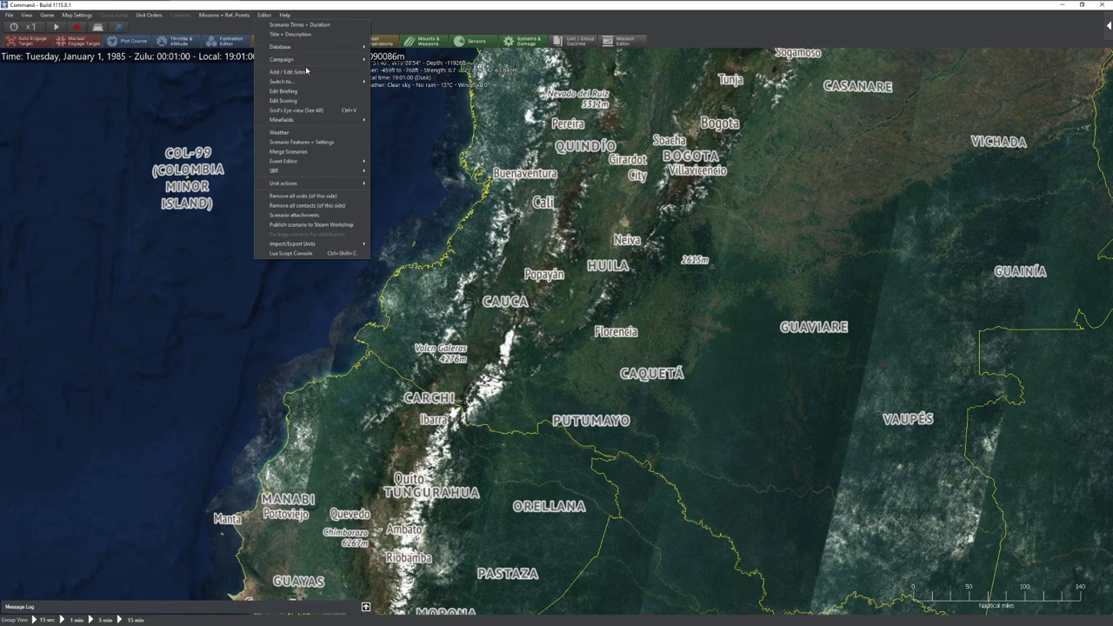
left_click(300, 133)
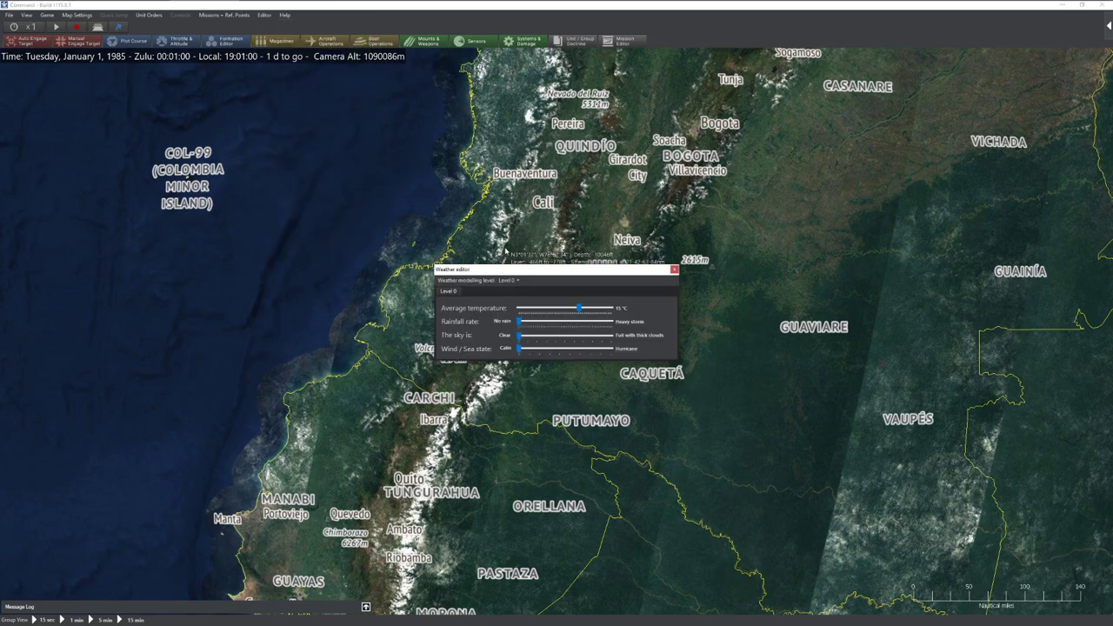
left_click_drag(529, 270, 519, 259)
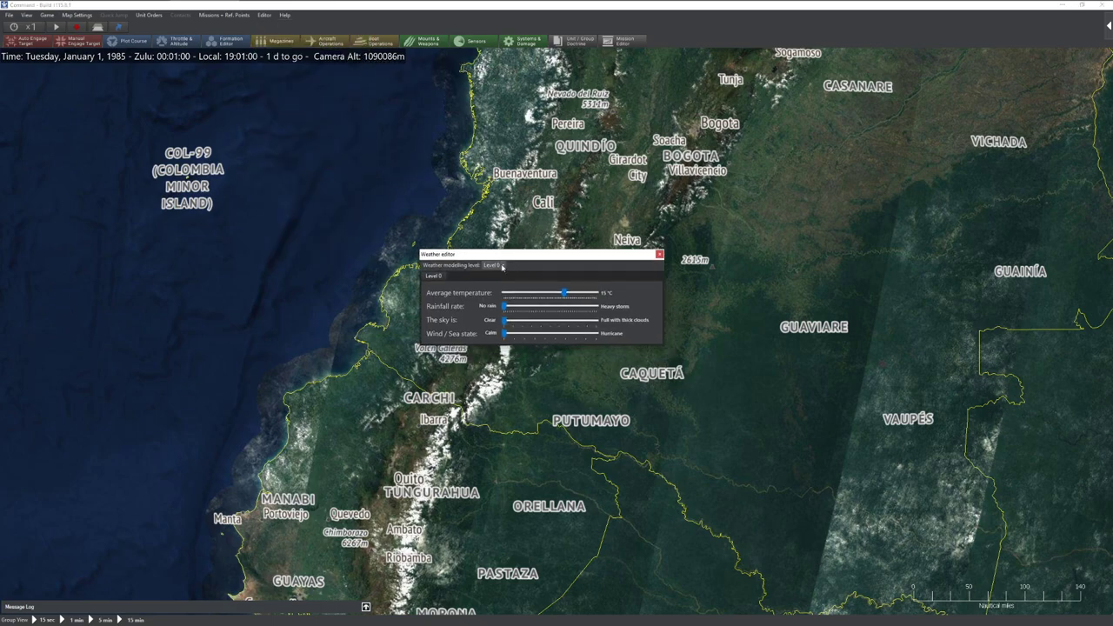